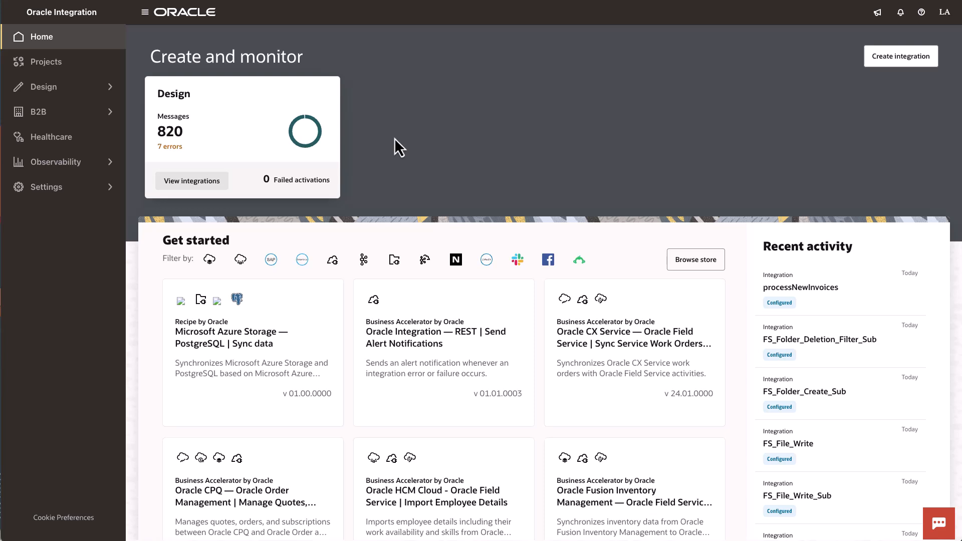
Step: Create a new project named "Invoice Processing"
{"action": "left_click", "coordinate": [39, 65]}
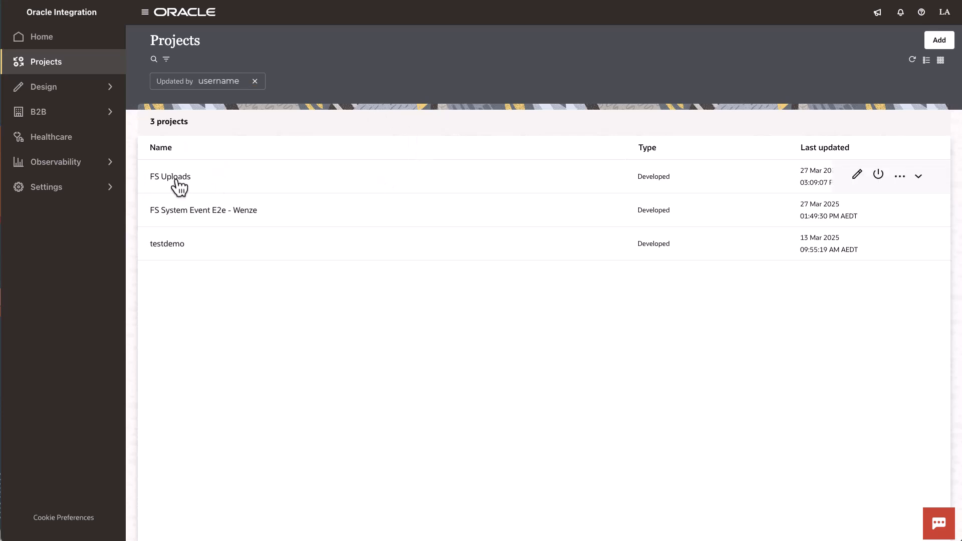
{"action": "left_click", "coordinate": [938, 43]}
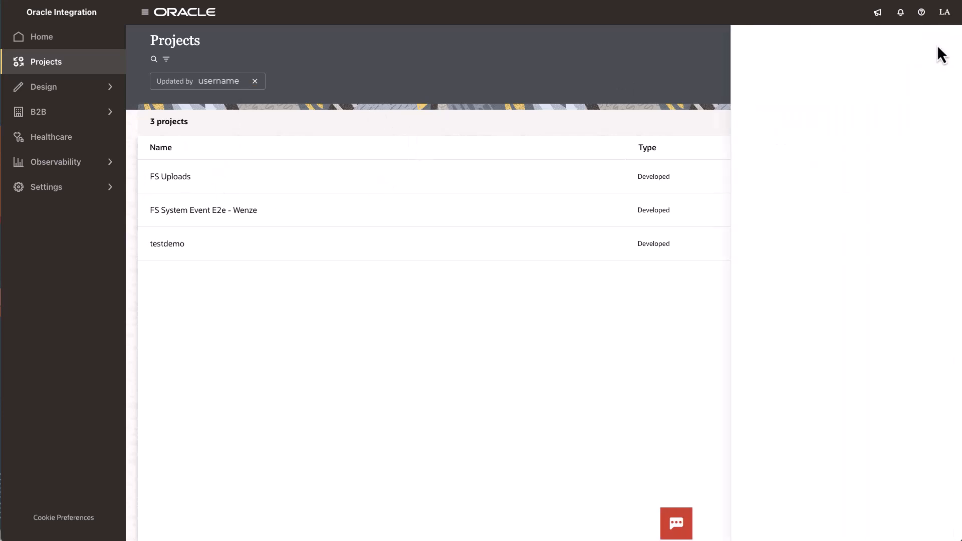
{"action": "left_click", "coordinate": [786, 94]}
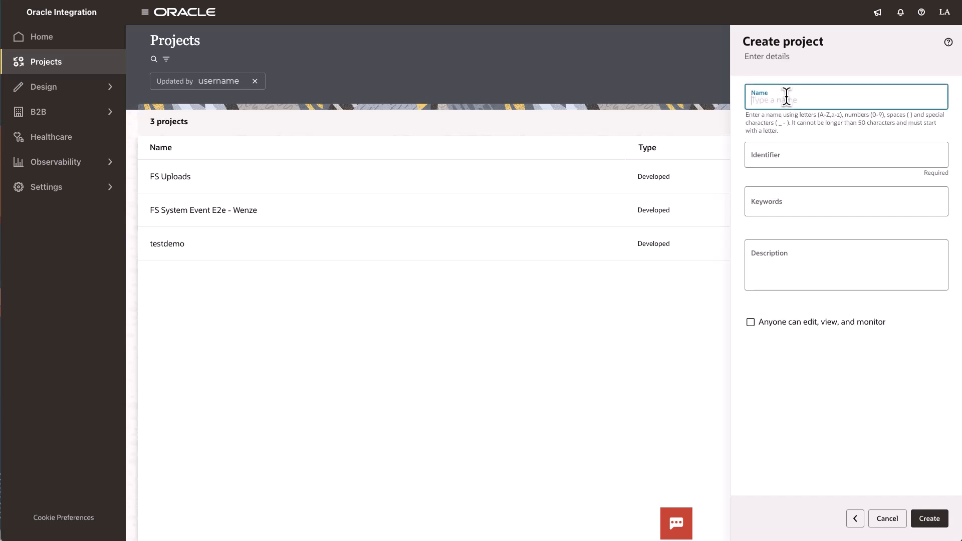
{"action": "type", "text": "Invoice Proces"}
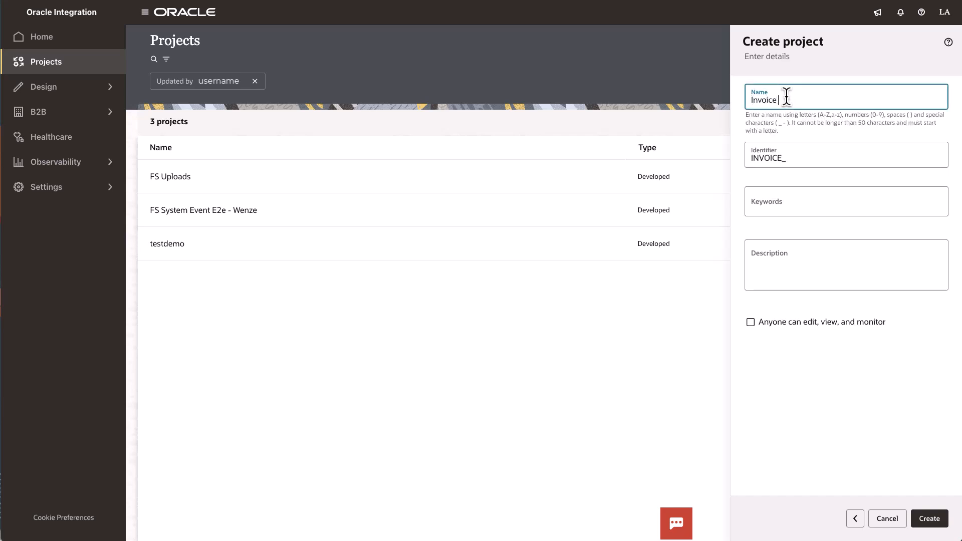
{"action": "type", "text": "sing"}
{"action": "left_click", "coordinate": [930, 519]}
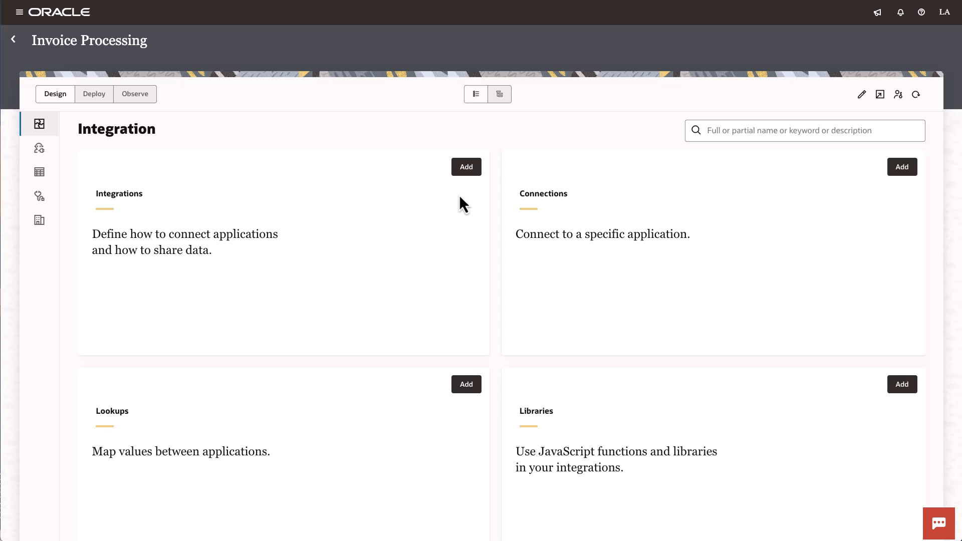
Step: Add an event-triggered integration named "processNewInvoices" to the Invoice Processing project
{"action": "left_click", "coordinate": [467, 170]}
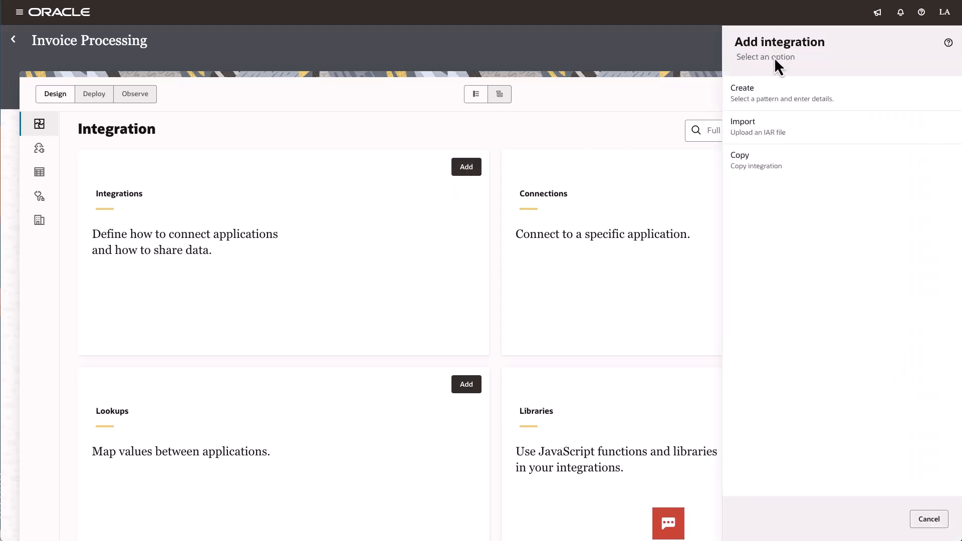
{"action": "left_click", "coordinate": [767, 100]}
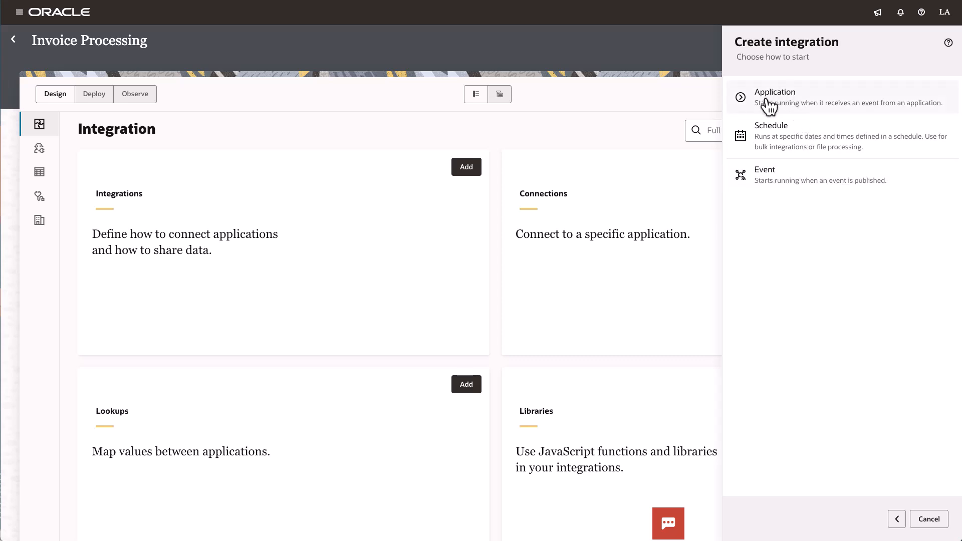
{"action": "left_click", "coordinate": [780, 189]}
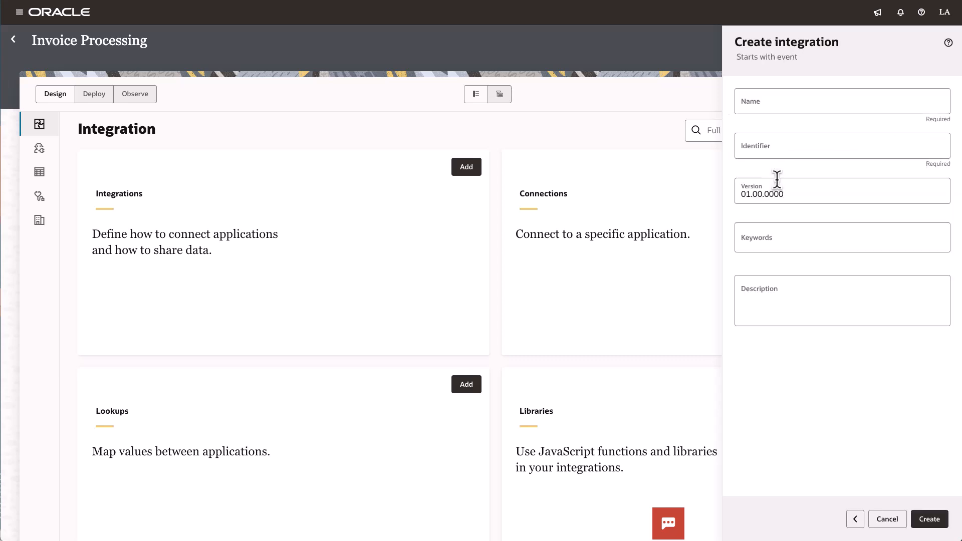
{"action": "left_click", "coordinate": [819, 101]}
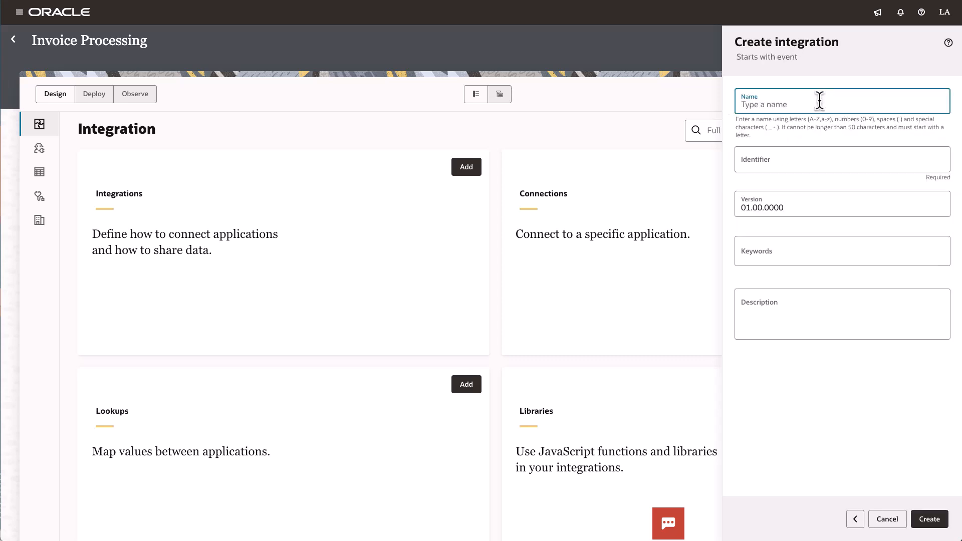
{"action": "type", "text": "process"}
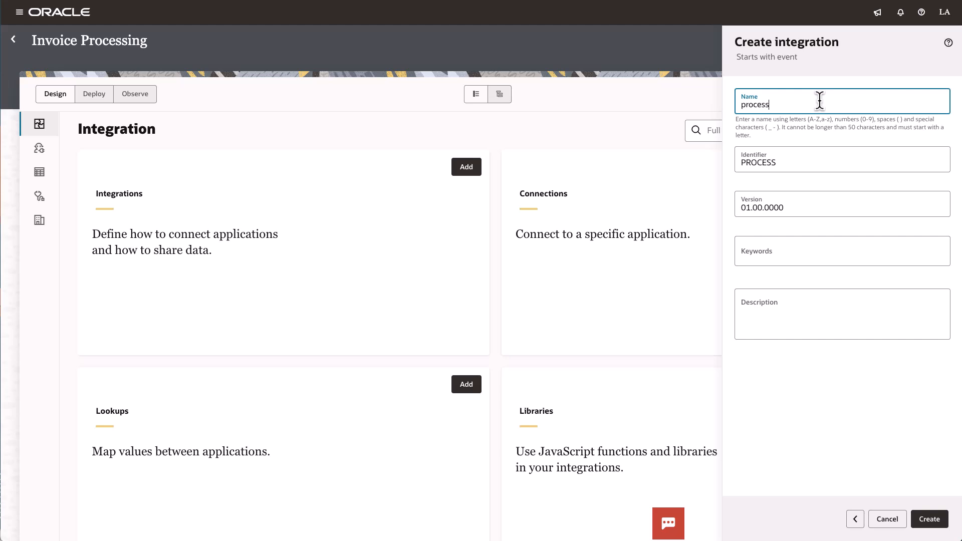
{"action": "type", "text": "NewInvoices"}
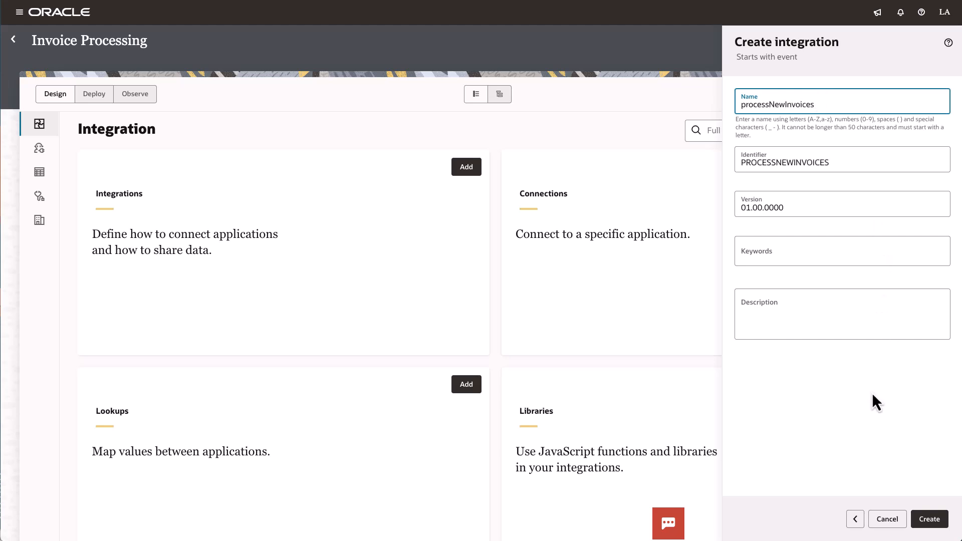
{"action": "left_click", "coordinate": [928, 520]}
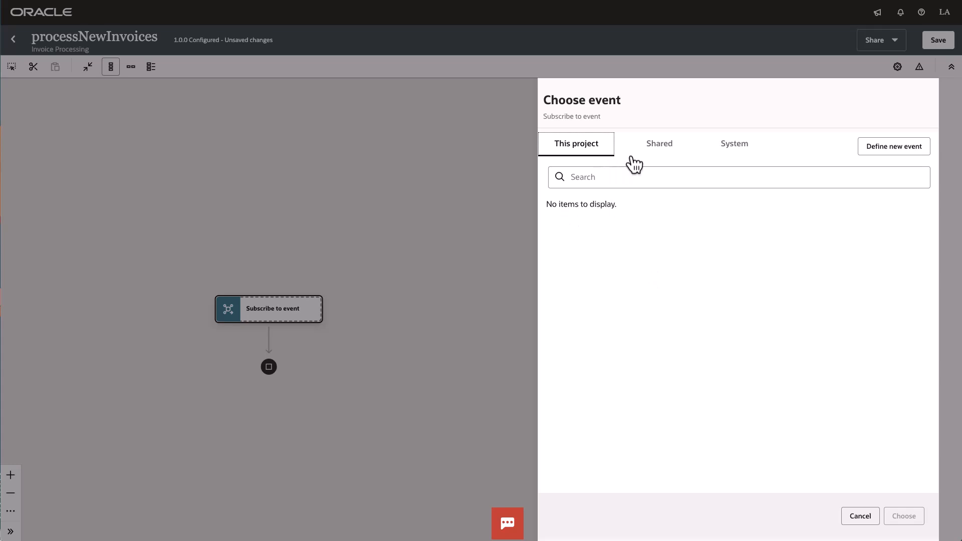
Step: Subscribe the integration to the File Server system event "File created", keeping the default action name
{"action": "left_click", "coordinate": [670, 152]}
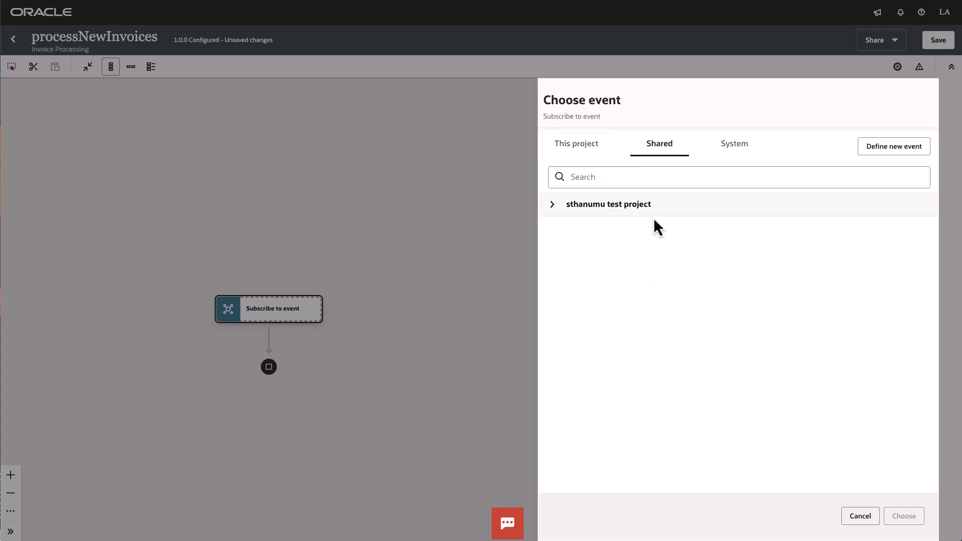
{"action": "left_click", "coordinate": [553, 205]}
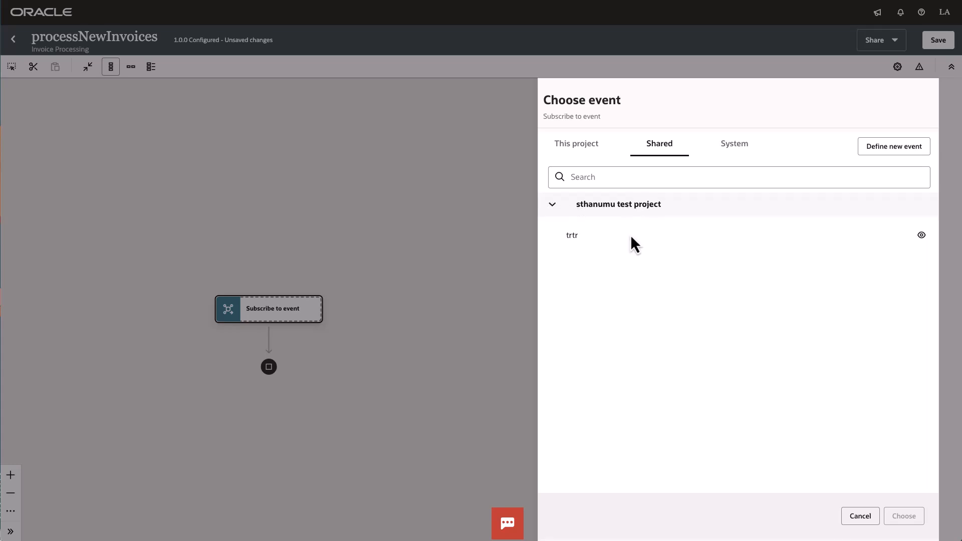
{"action": "left_click", "coordinate": [554, 208]}
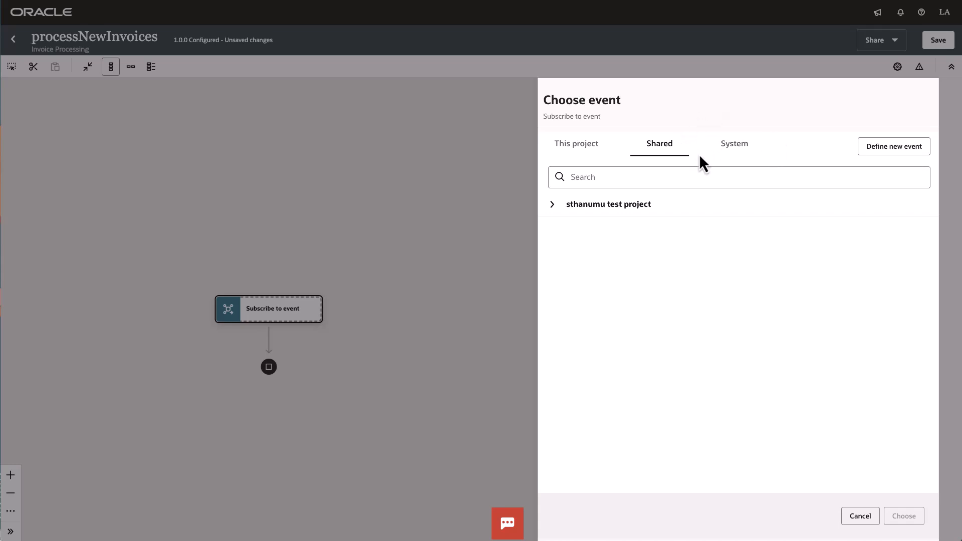
{"action": "left_click", "coordinate": [736, 152]}
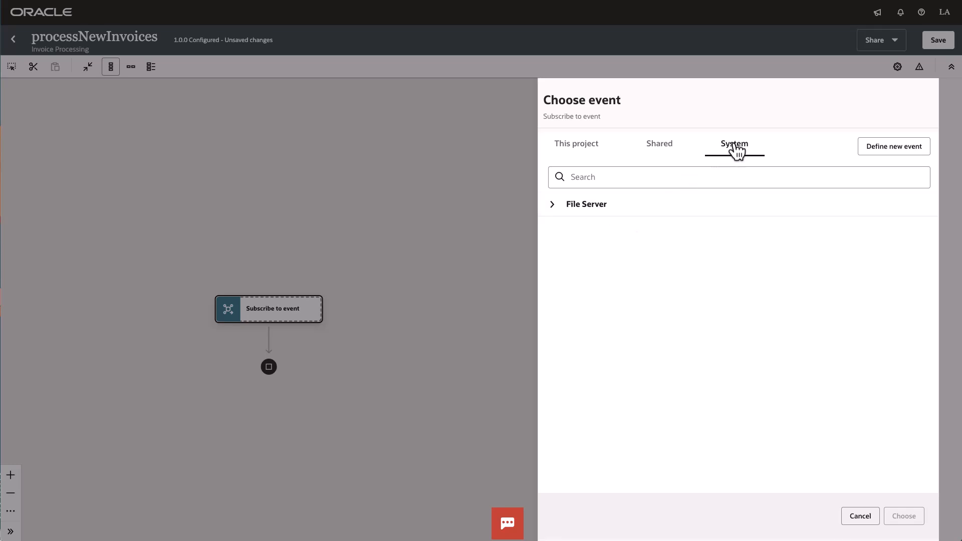
{"action": "left_click", "coordinate": [553, 206]}
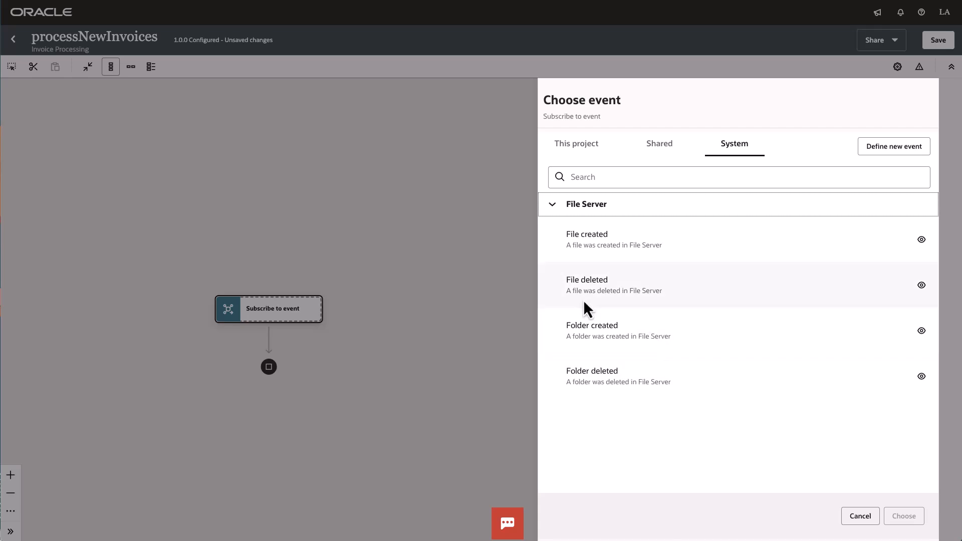
{"action": "left_click", "coordinate": [594, 239]}
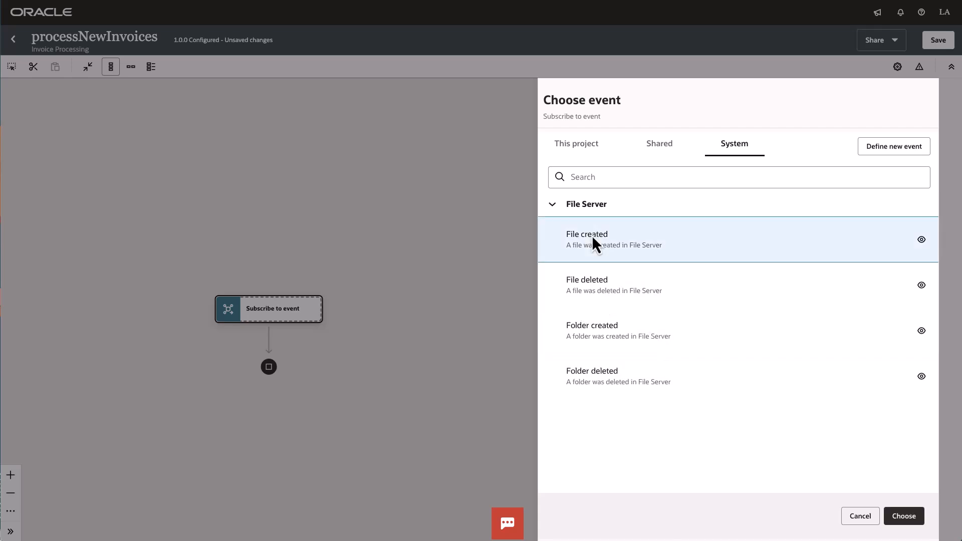
{"action": "left_click", "coordinate": [905, 517]}
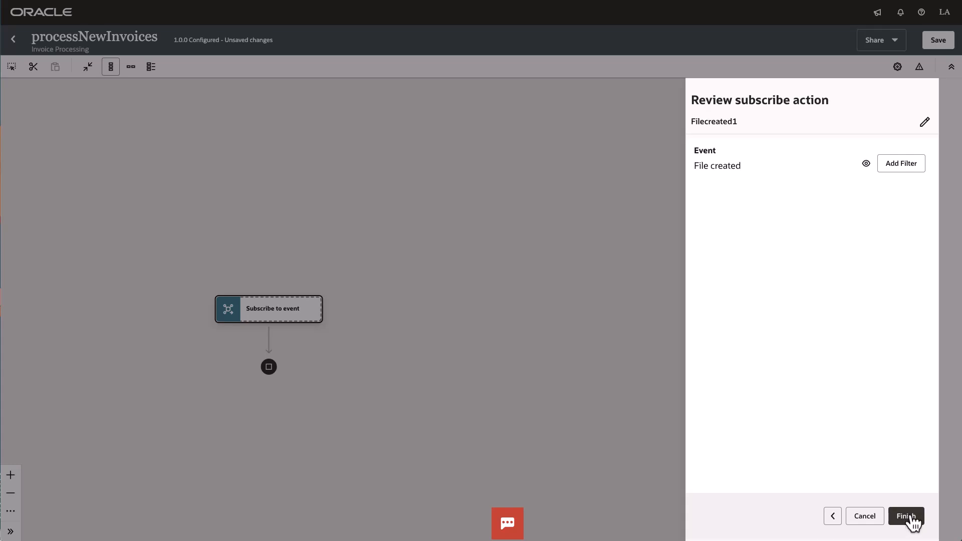
{"action": "left_click", "coordinate": [911, 517]}
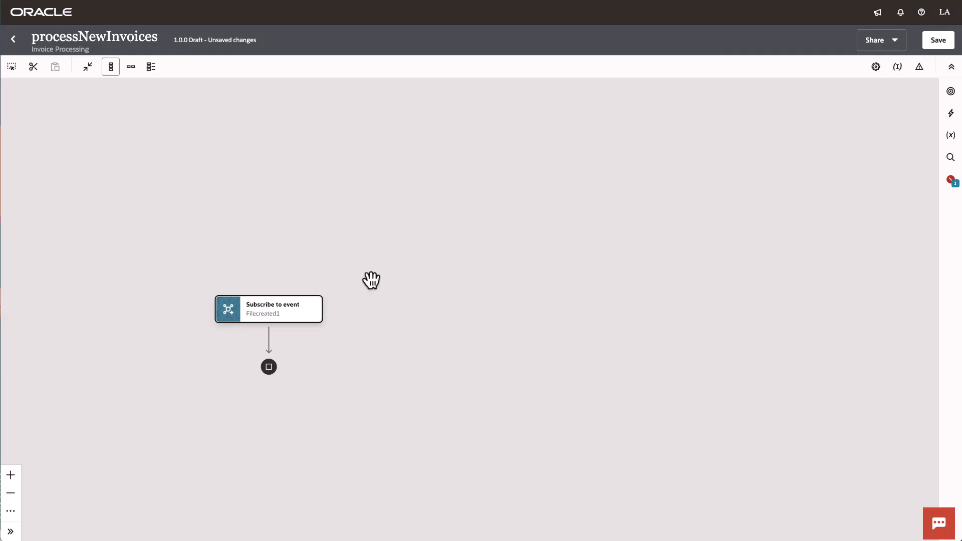
Step: Switch the integration canvas to the horizontal layout
{"action": "left_click", "coordinate": [129, 72]}
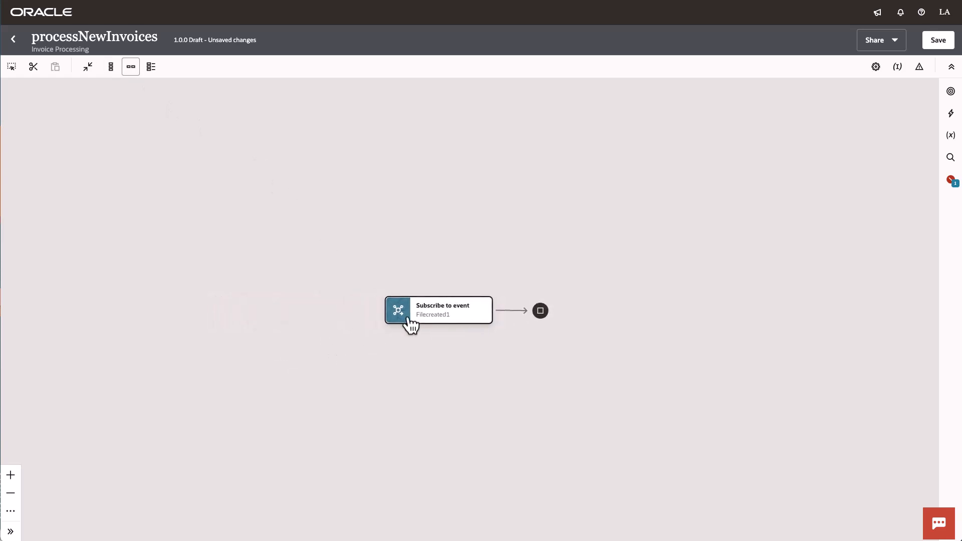
{"action": "left_click_drag", "start_coordinate": [567, 378], "coordinate": [328, 315]}
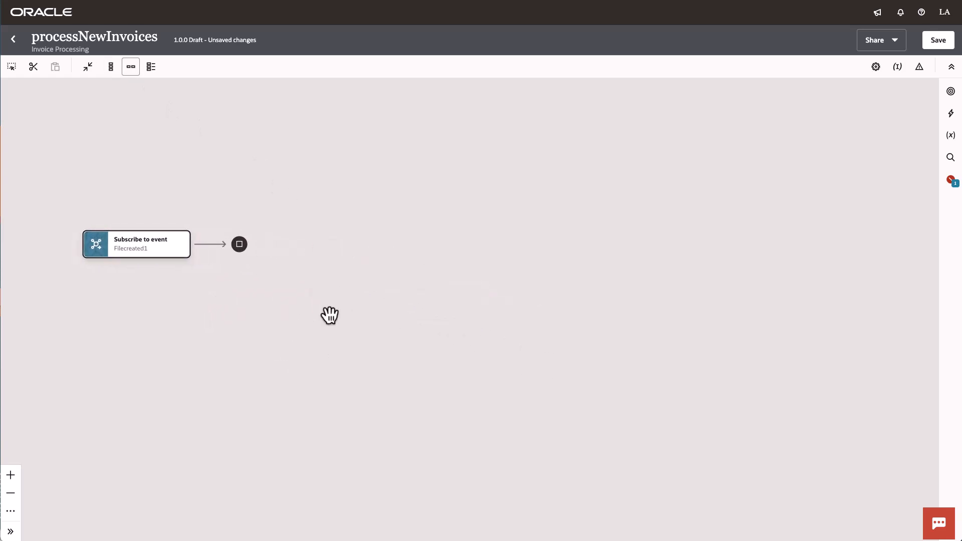
{"action": "left_click_drag", "start_coordinate": [309, 293], "coordinate": [311, 303]}
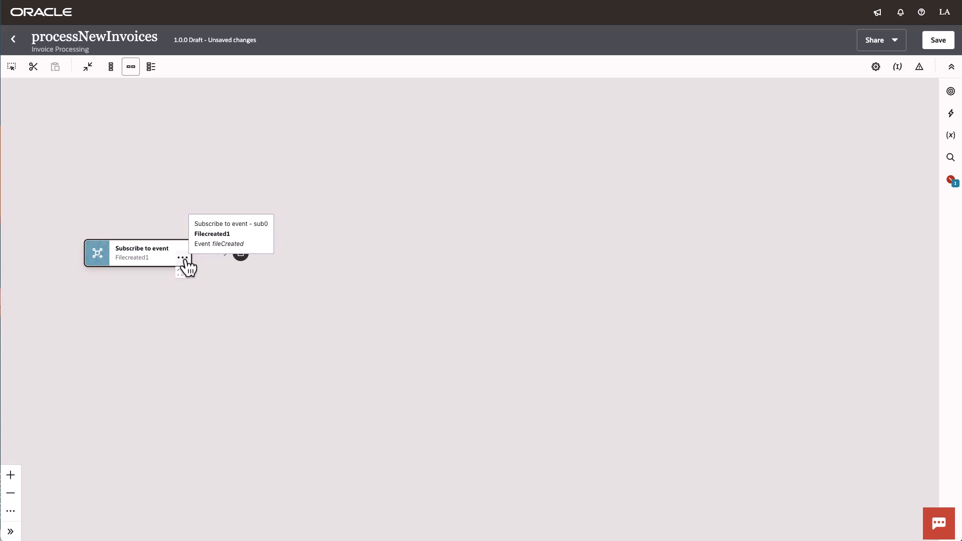
Step: Open the "Subscribe to event" action for editing and start adding an event filter to it
{"action": "left_click", "coordinate": [184, 258]}
{"action": "left_click", "coordinate": [209, 284]}
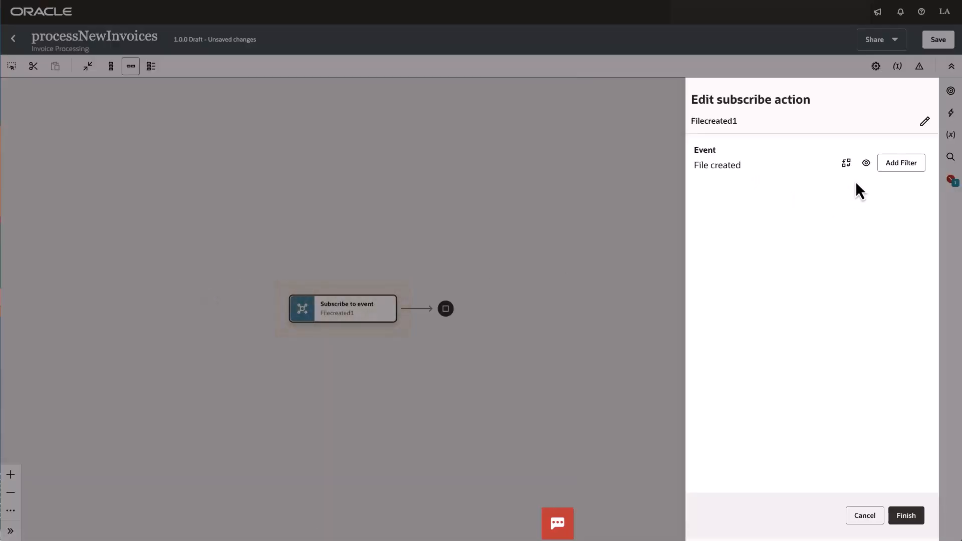
{"action": "left_click", "coordinate": [905, 170]}
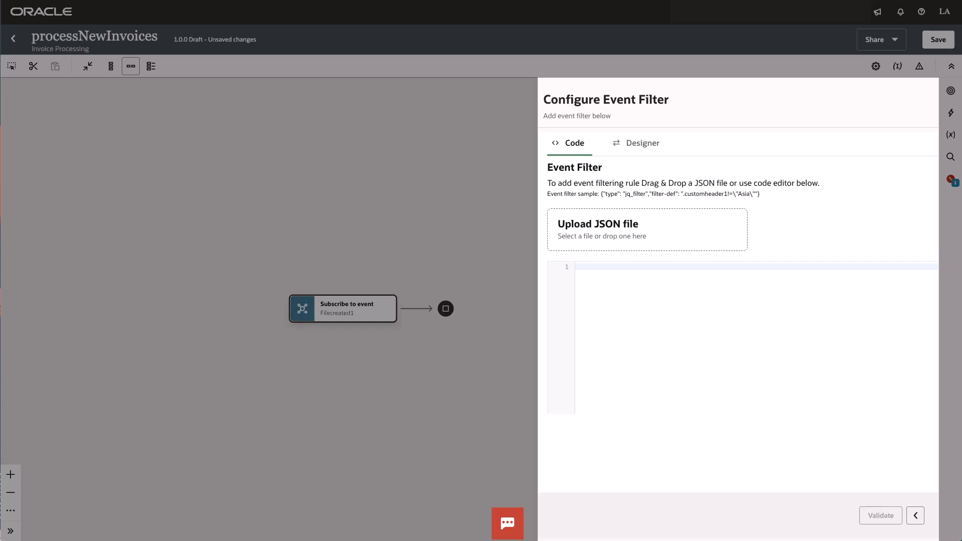
{"action": "key", "text": "ctrl+v"}
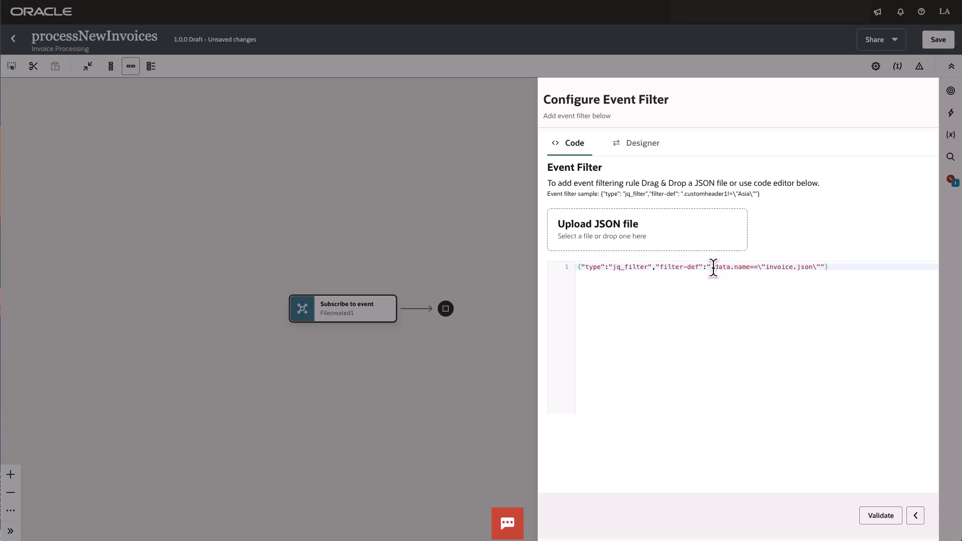
{"action": "left_click", "coordinate": [742, 267]}
{"action": "left_click_drag", "start_coordinate": [837, 268], "coordinate": [576, 268]}
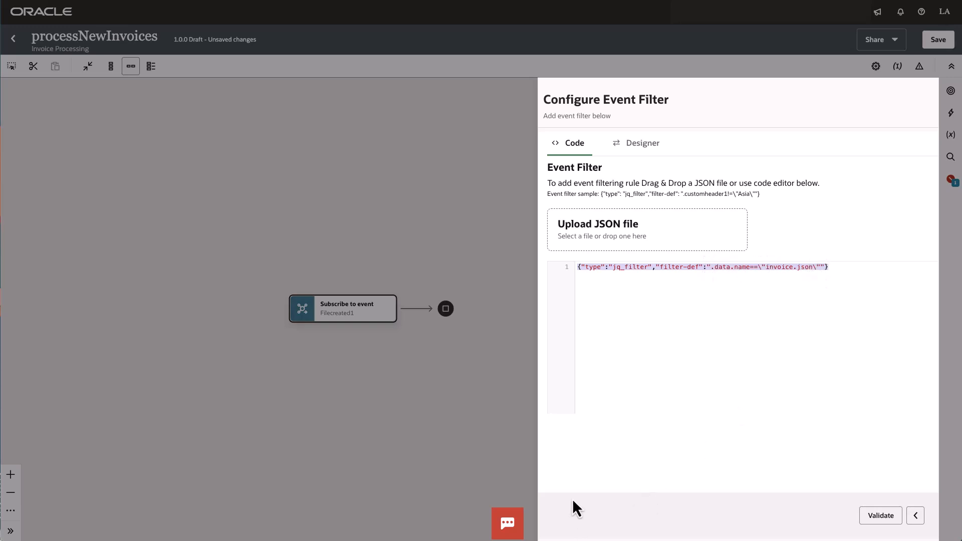
{"action": "key", "text": "BackSpace"}
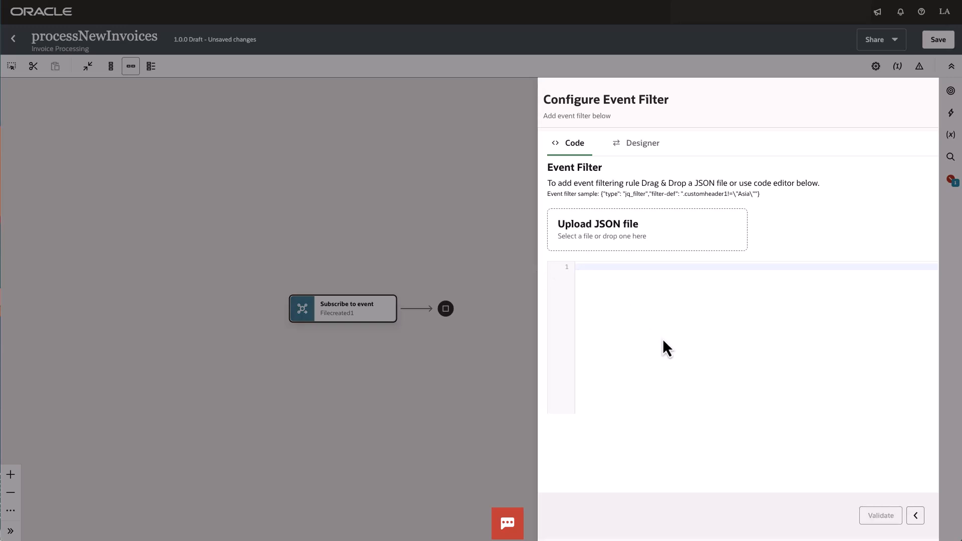
Step: Enter and validate a jq_filter JSON rule with filter-def ".data.path==\"/inbox/invoices\" and .data.name==\"invoice.json\""
{"action": "key", "text": "ctrl+v"}
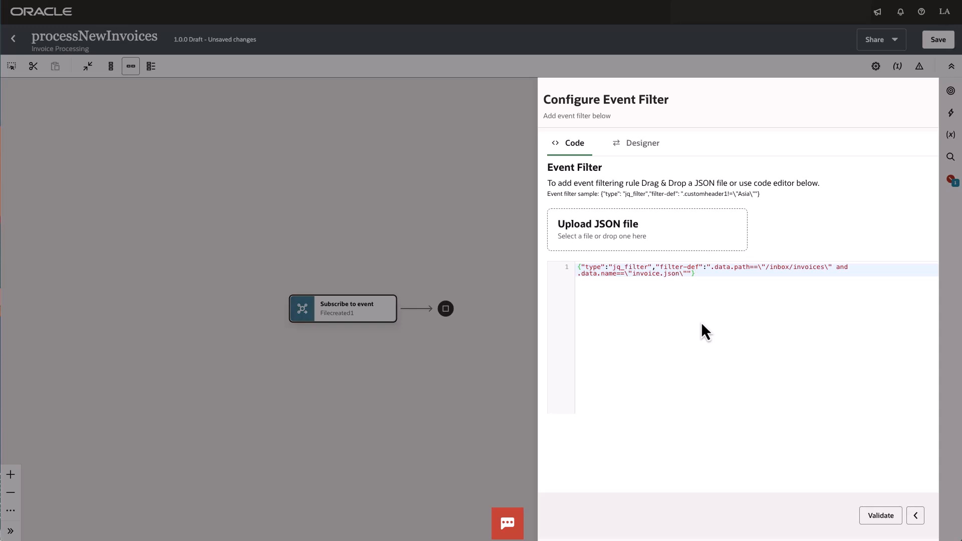
{"action": "left_click_drag", "start_coordinate": [697, 274], "coordinate": [552, 270]}
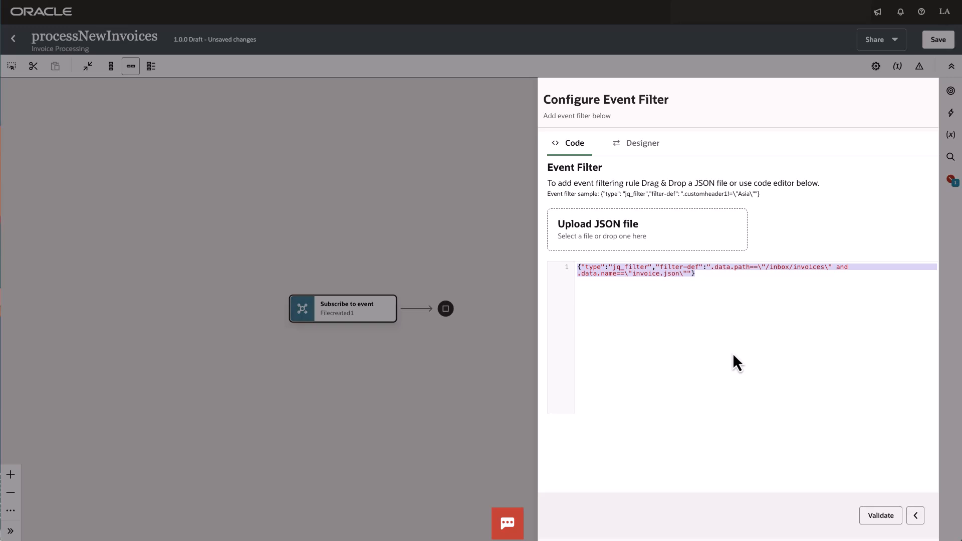
{"action": "left_click", "coordinate": [880, 516]}
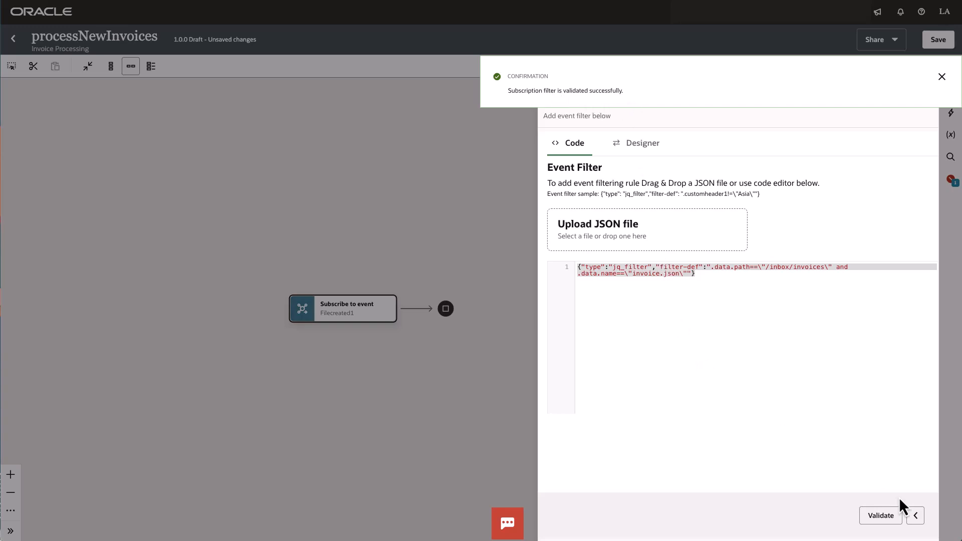
{"action": "left_click", "coordinate": [915, 520]}
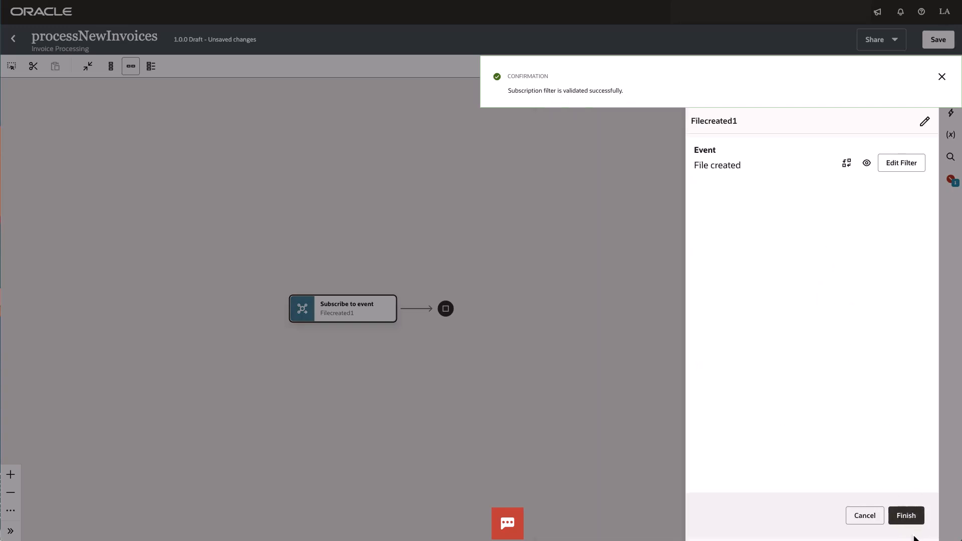
Step: Finish editing the subscribe action and save the processNewInvoices integration
{"action": "left_click", "coordinate": [917, 522]}
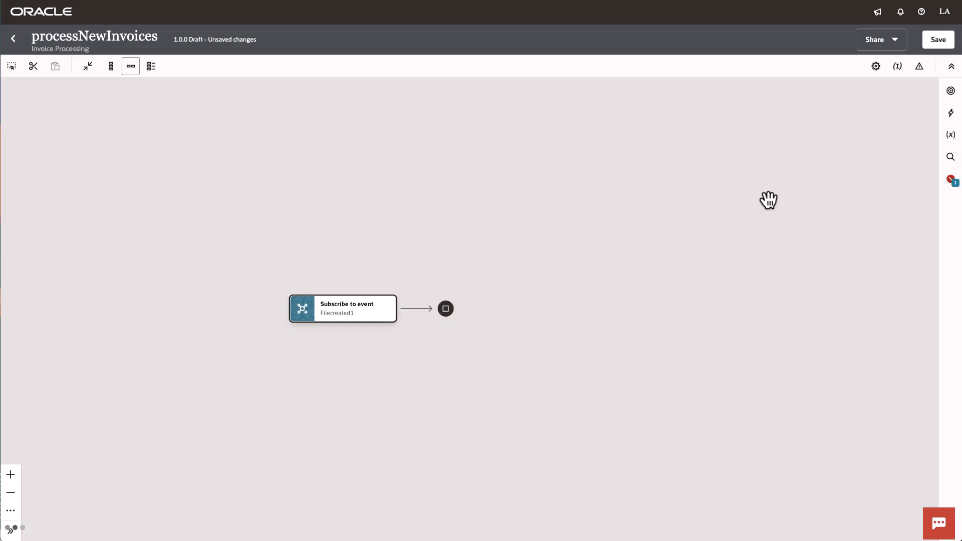
{"action": "left_click", "coordinate": [938, 40]}
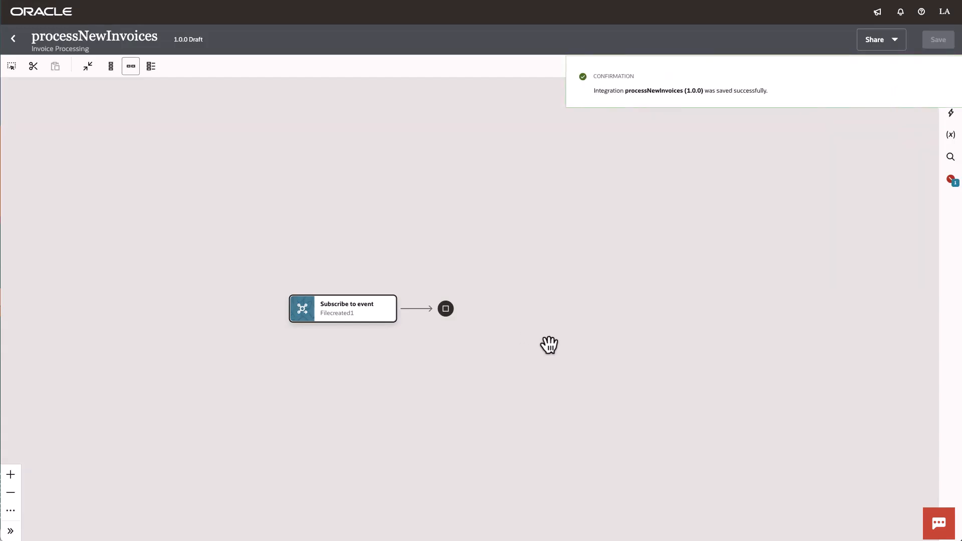
{"action": "left_click_drag", "start_coordinate": [575, 355], "coordinate": [377, 262]}
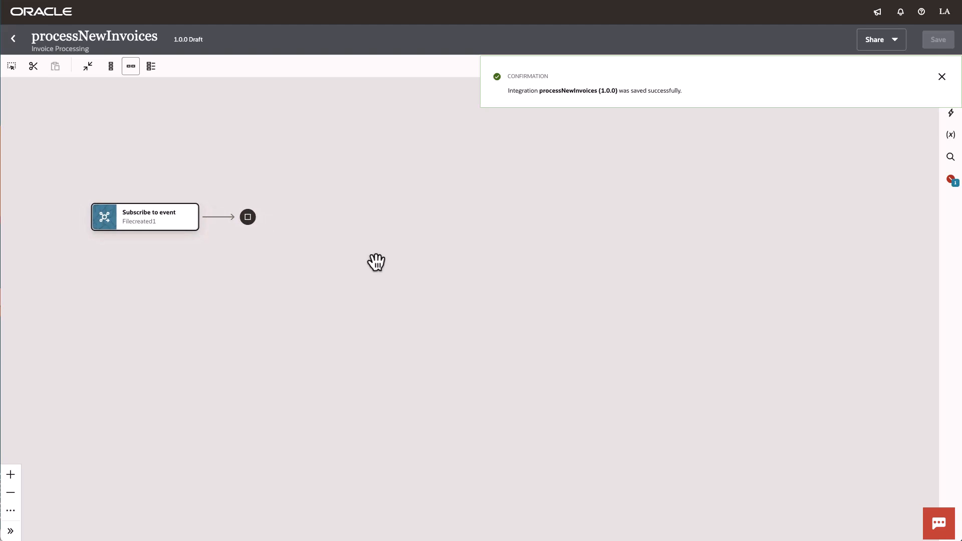
Step: Add a File server action after the "Subscribe to event" action and name its endpoint getFileRef
{"action": "left_click", "coordinate": [219, 218]}
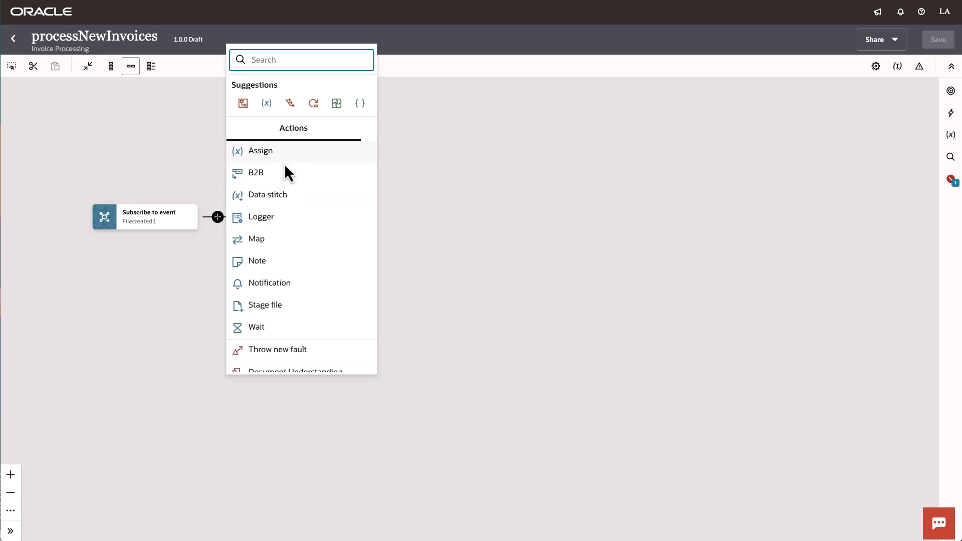
{"action": "scroll", "coordinate": [279, 253], "scroll_direction": "down", "scroll_amount": 3}
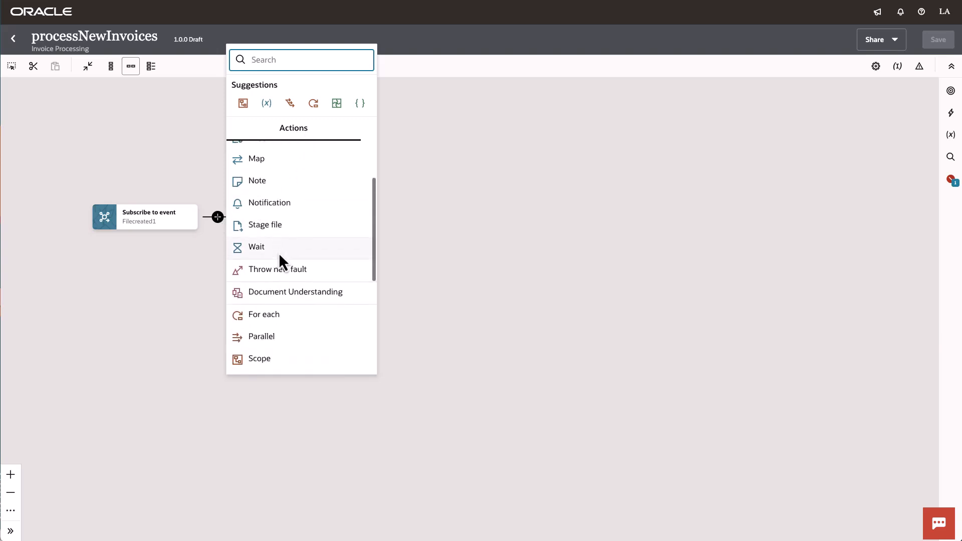
{"action": "scroll", "coordinate": [279, 253], "scroll_direction": "down", "scroll_amount": 5}
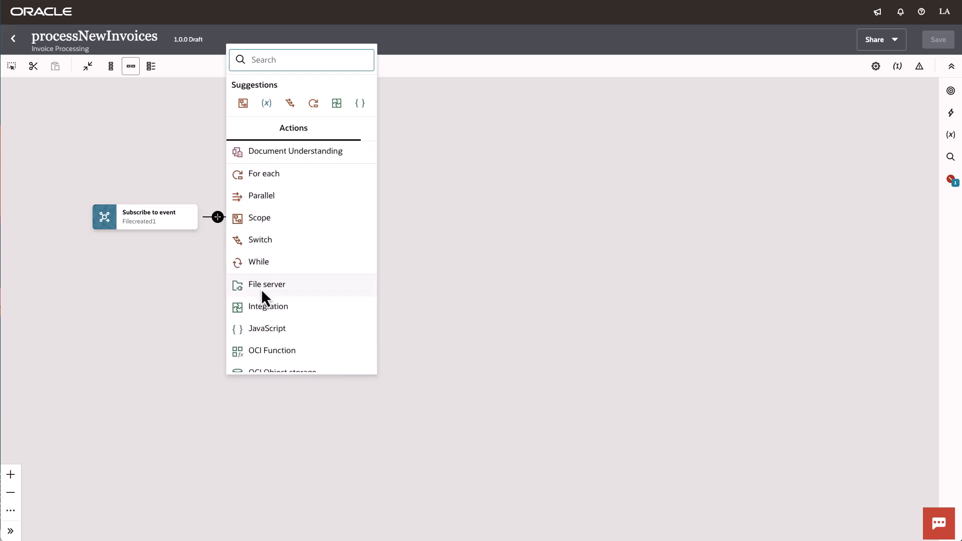
{"action": "left_click", "coordinate": [261, 289]}
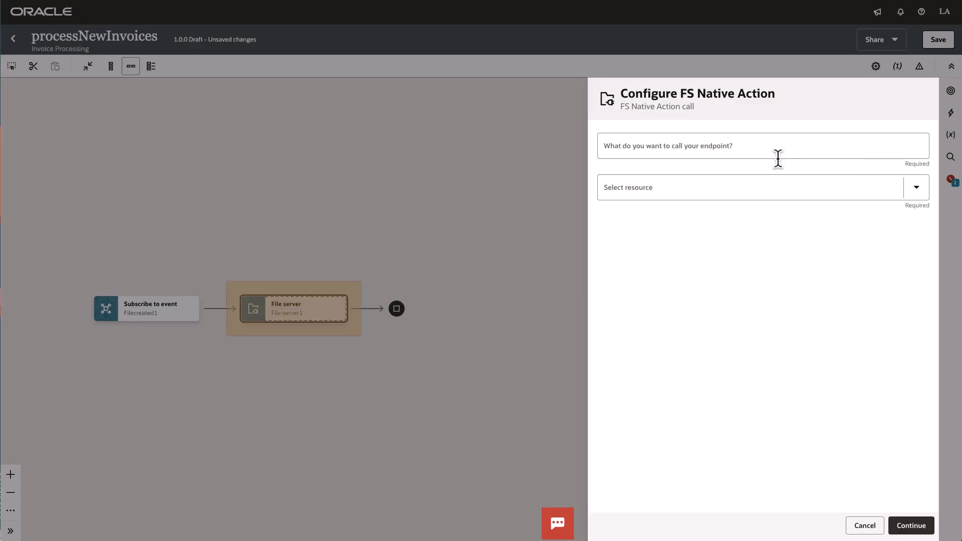
{"action": "left_click", "coordinate": [757, 150]}
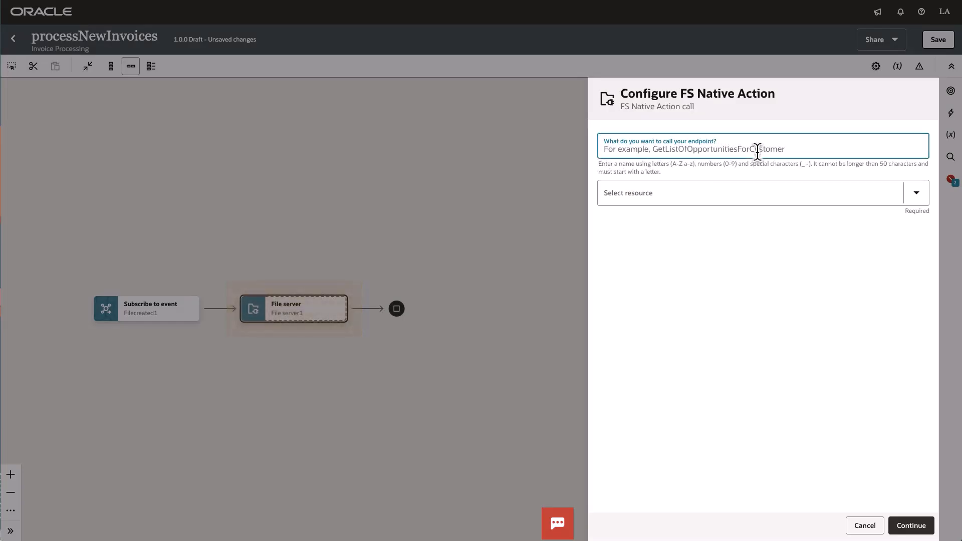
{"action": "type", "text": "getF"}
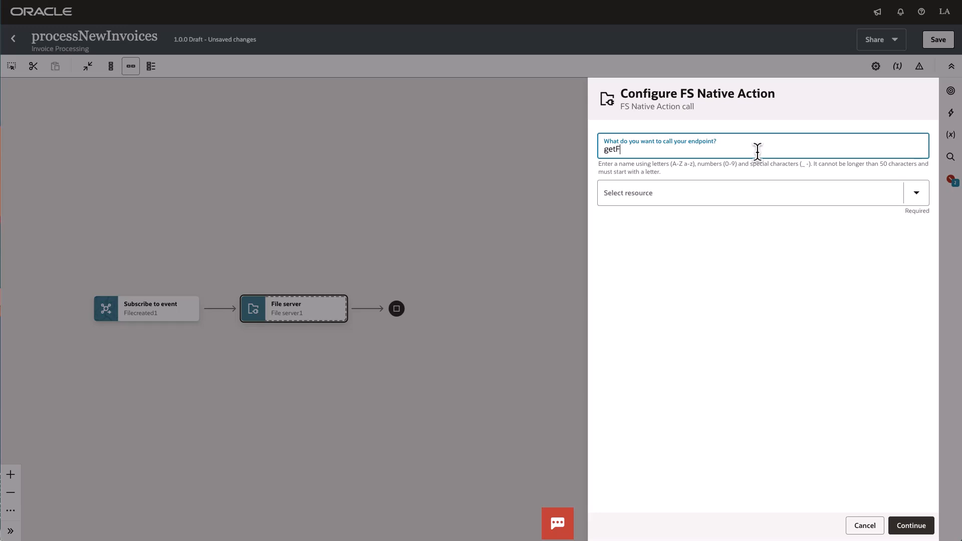
{"action": "type", "text": "ileRef"}
Step: Set the getFileRef action's resource to File and its operation to Get File Reference
{"action": "left_click", "coordinate": [655, 199]}
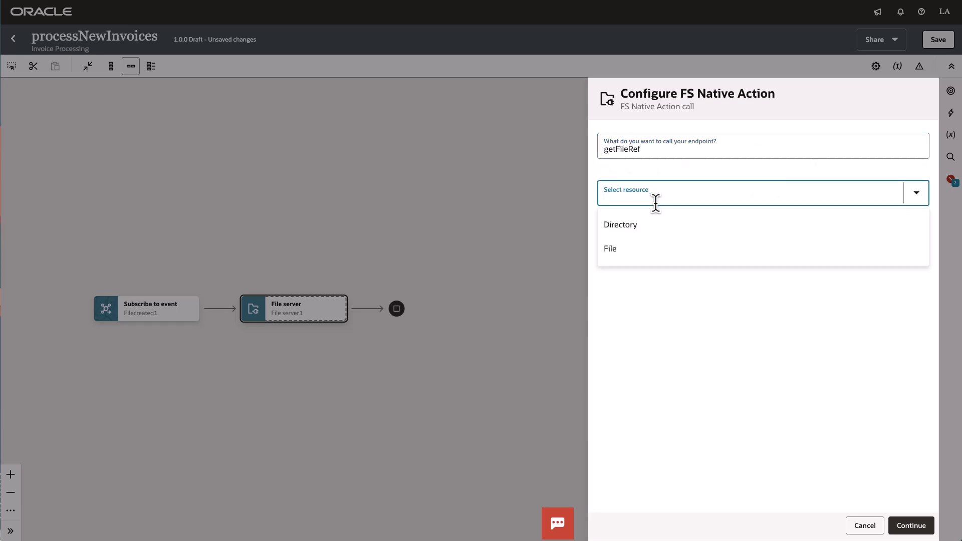
{"action": "left_click", "coordinate": [635, 244]}
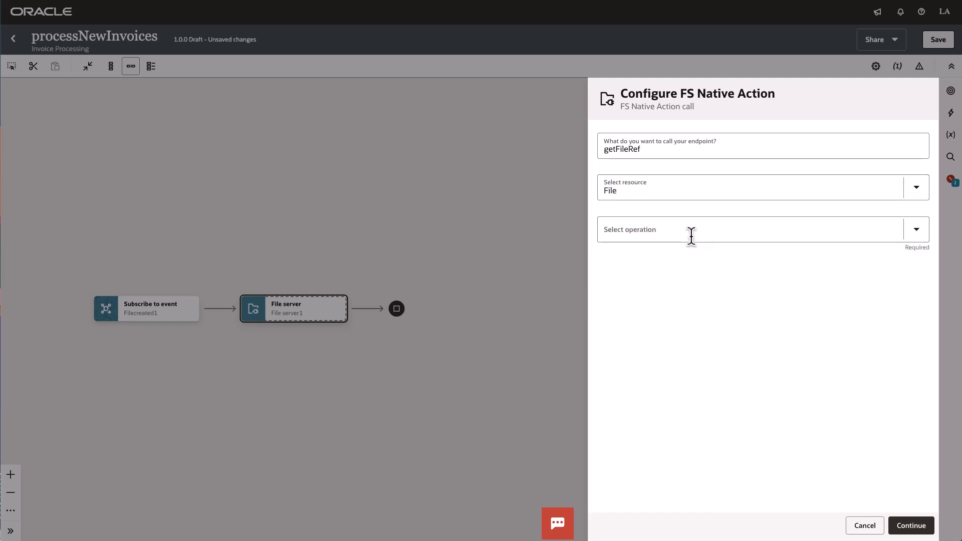
{"action": "left_click", "coordinate": [691, 236]}
{"action": "left_click", "coordinate": [663, 310]}
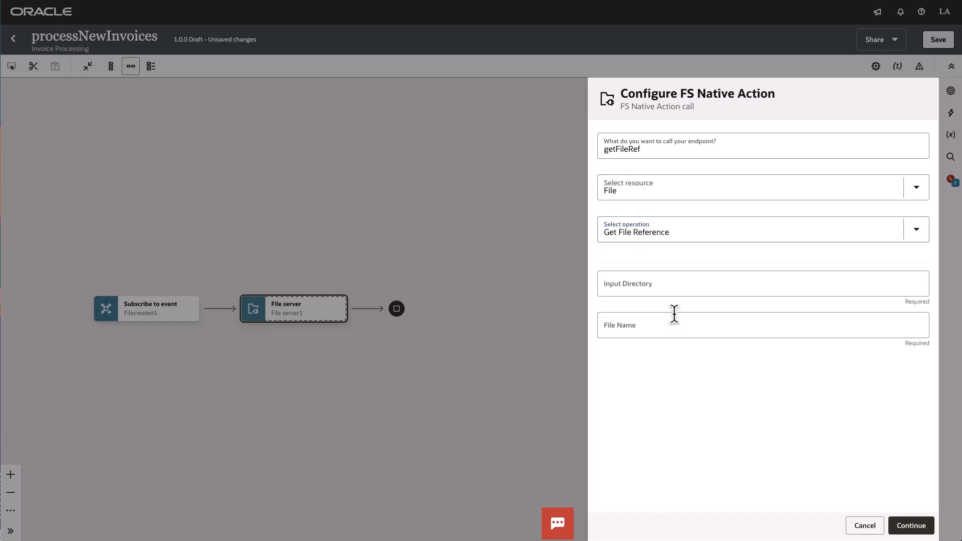
Step: Set the input directory to "/" and the file name to "somefile.txt", and finish the getFileRef configuration
{"action": "left_click", "coordinate": [784, 285]}
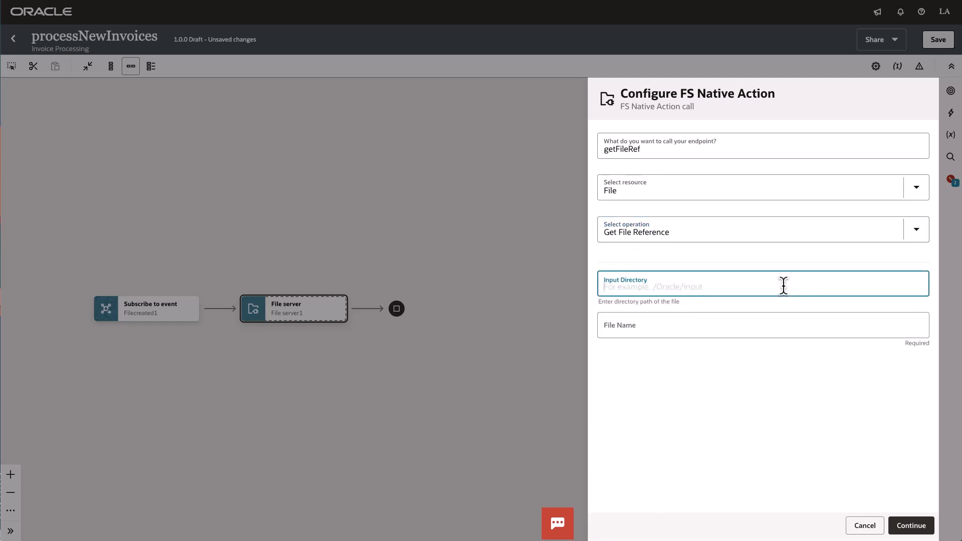
{"action": "type", "text": "/"}
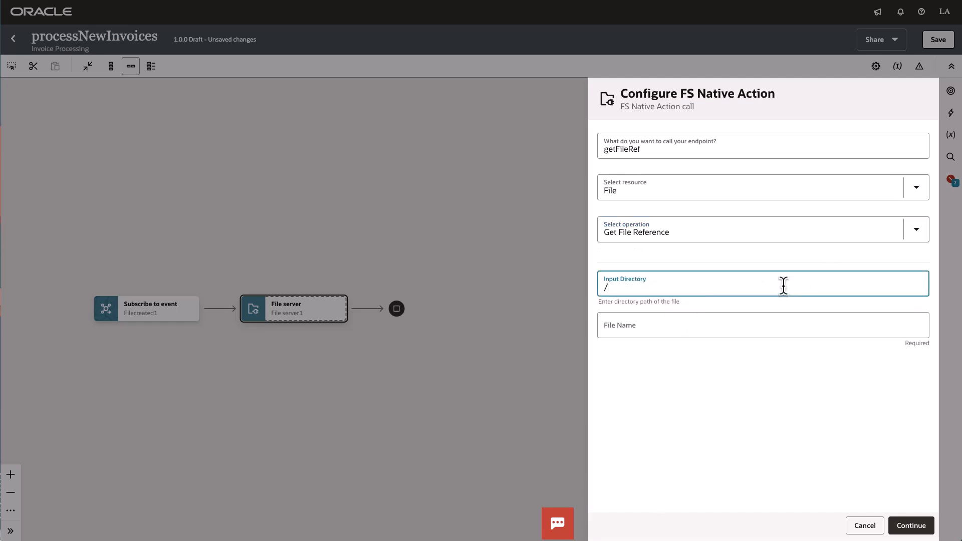
{"action": "left_click", "coordinate": [712, 330]}
{"action": "type", "text": "s"}
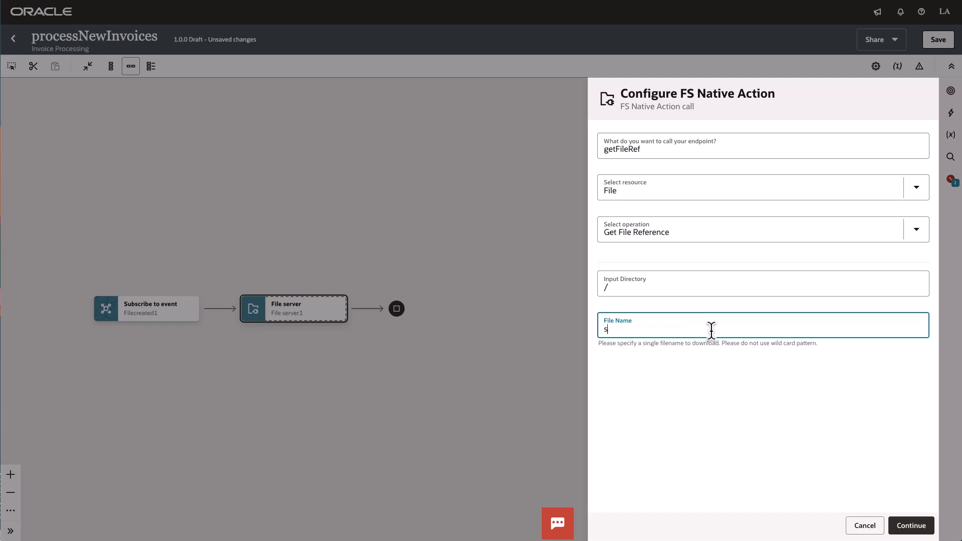
{"action": "type", "text": "omefile.txt"}
{"action": "left_click", "coordinate": [917, 526]}
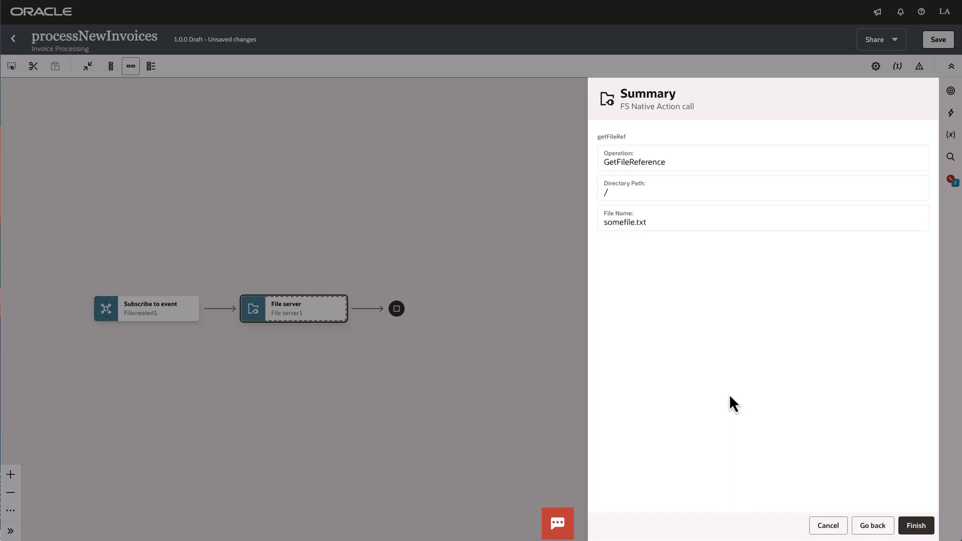
{"action": "left_click", "coordinate": [917, 524]}
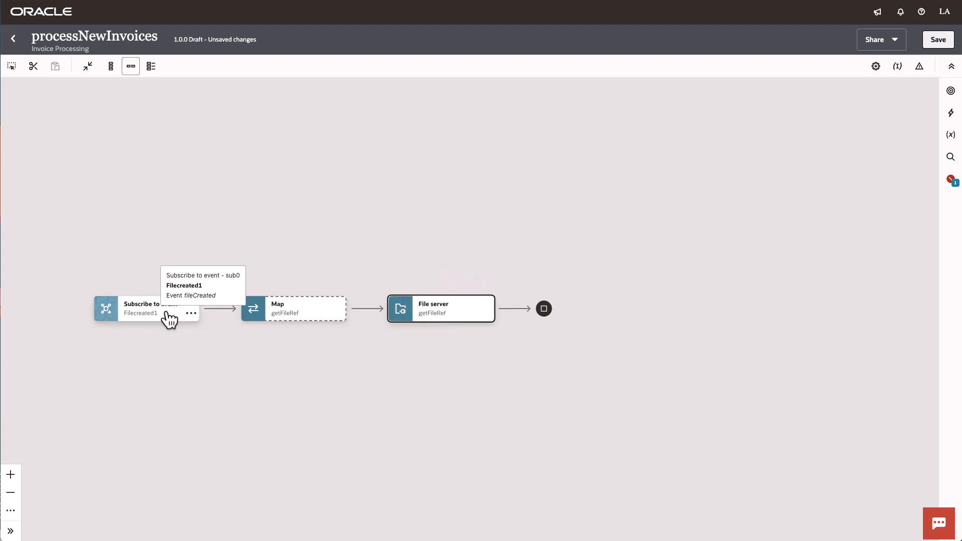
Step: In the getFileRef map, map Path to Directory and Name to File Name, validate it and return to the integration
{"action": "left_click", "coordinate": [338, 314]}
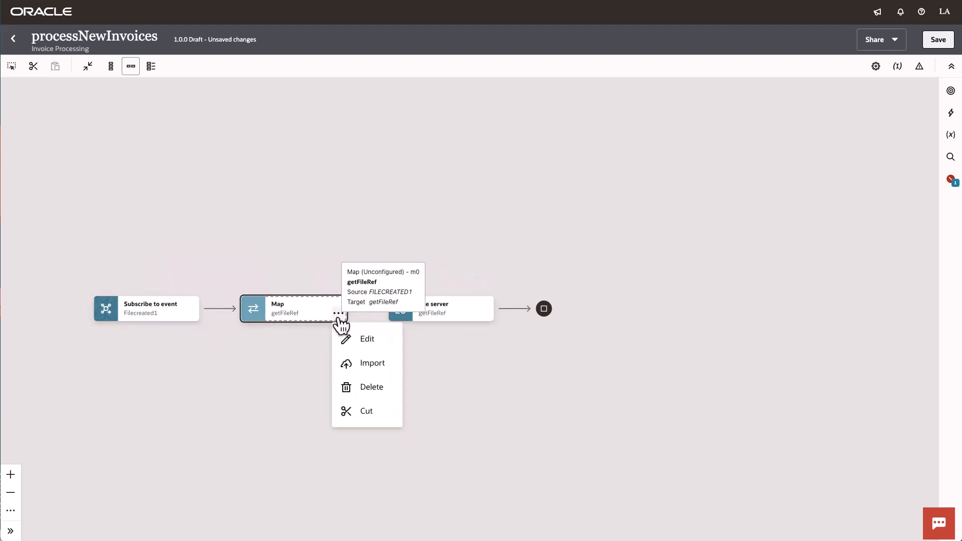
{"action": "left_click", "coordinate": [338, 316]}
{"action": "left_click", "coordinate": [340, 317]}
{"action": "left_click", "coordinate": [360, 339]}
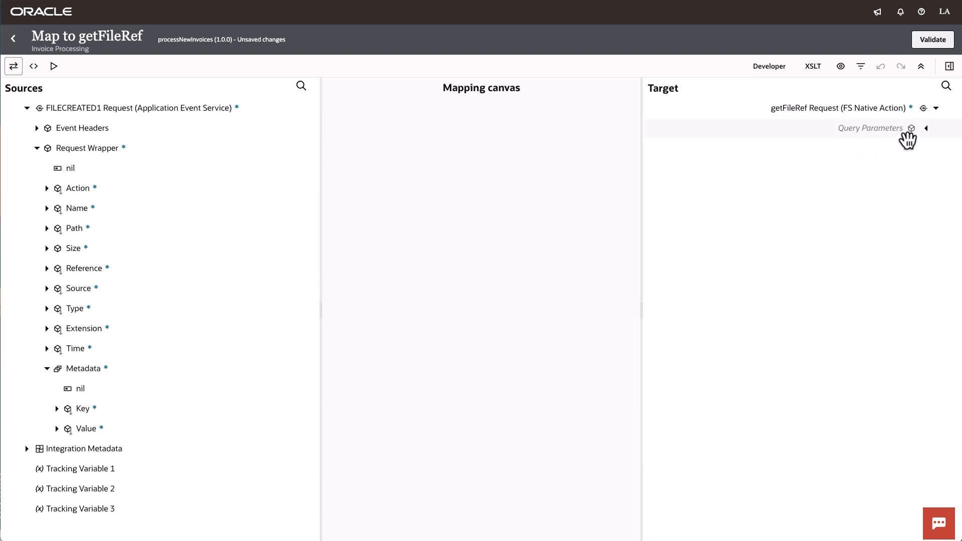
{"action": "left_click", "coordinate": [925, 130]}
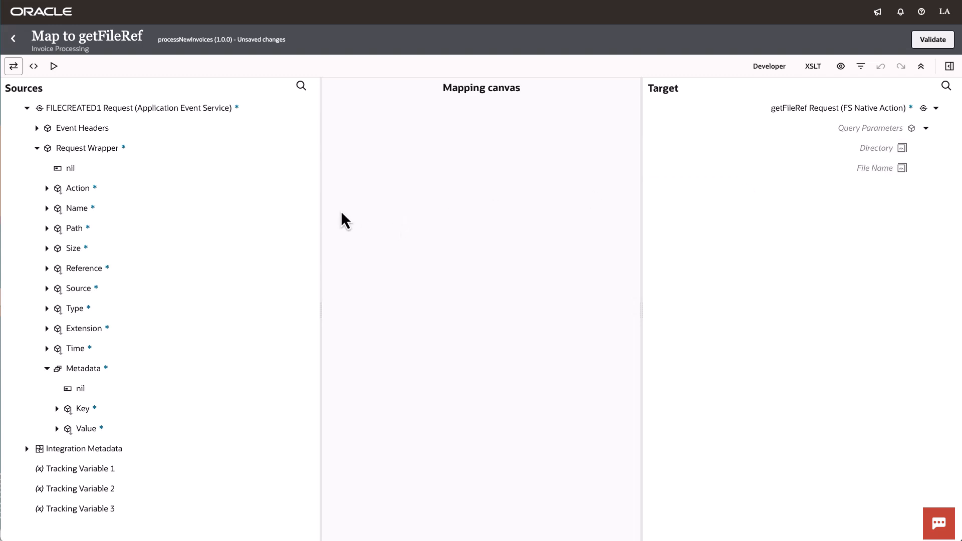
{"action": "left_click_drag", "start_coordinate": [82, 230], "coordinate": [858, 162]}
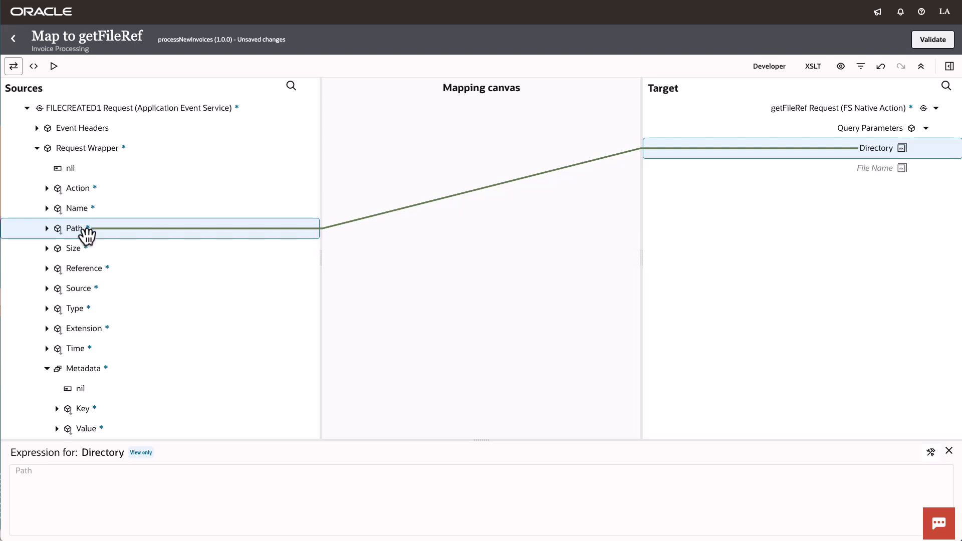
{"action": "left_click_drag", "start_coordinate": [75, 211], "coordinate": [872, 170]}
{"action": "left_click", "coordinate": [933, 40]}
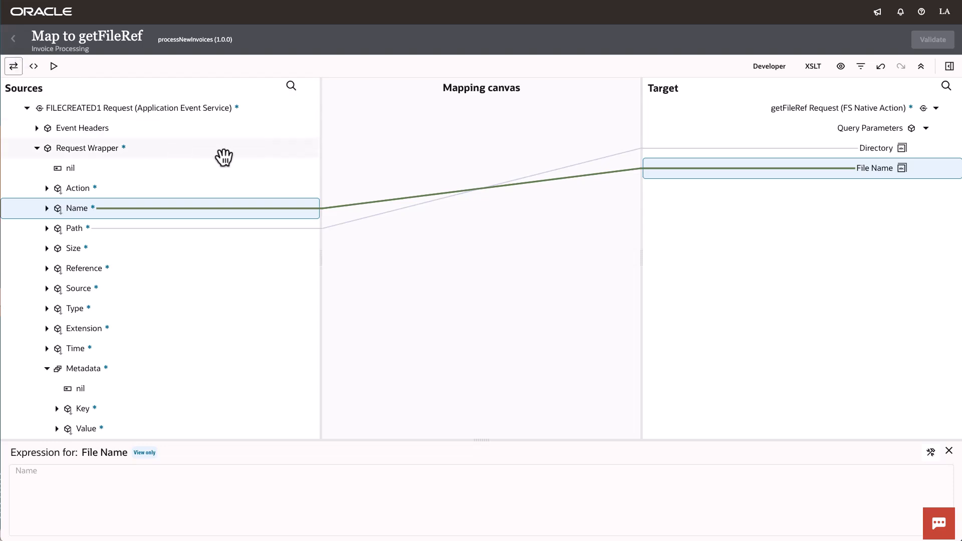
{"action": "left_click", "coordinate": [14, 39]}
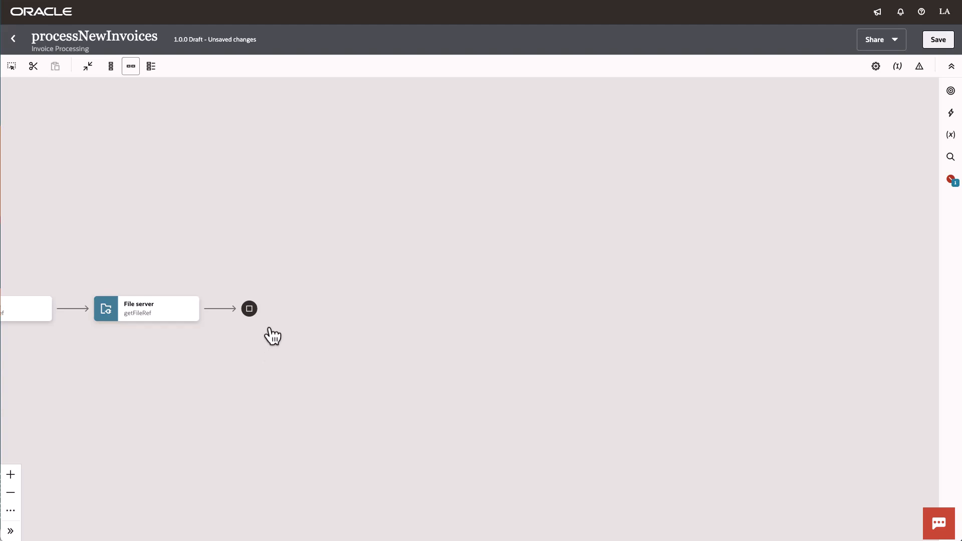
Step: Add a Stage file action after the getFileRef action, name it readFile and continue to its operation settings
{"action": "mouse_move", "coordinate": [219, 310]}
{"action": "left_click", "coordinate": [220, 309]}
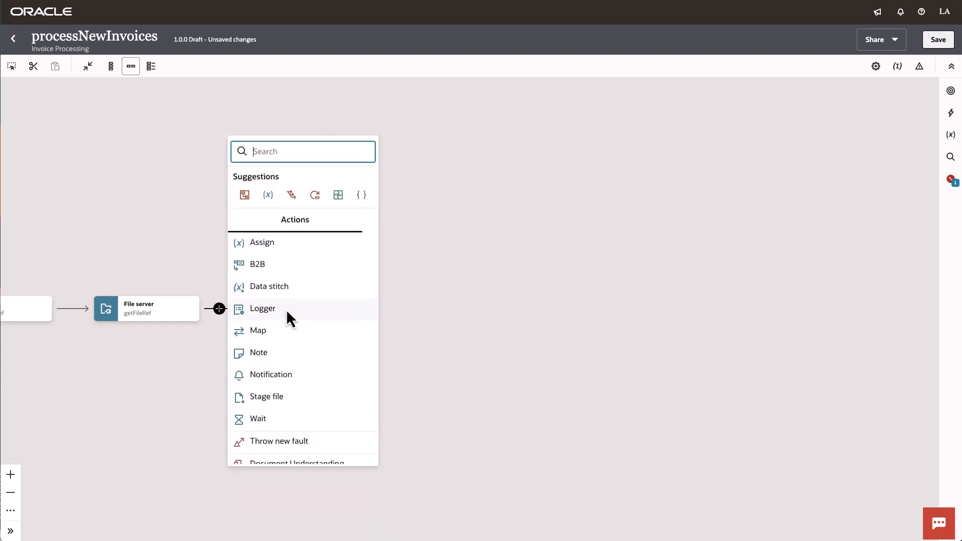
{"action": "scroll", "coordinate": [287, 313], "scroll_direction": "down", "scroll_amount": 2}
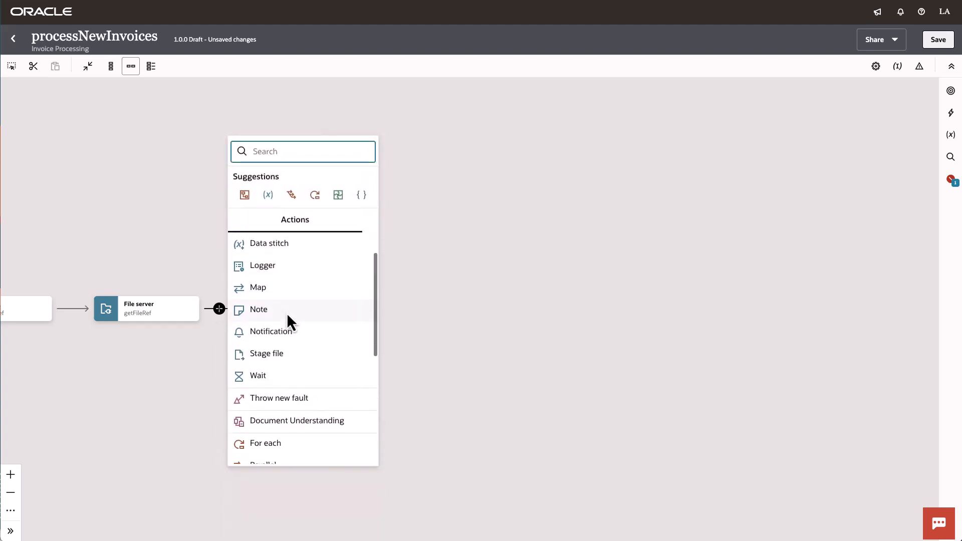
{"action": "left_click", "coordinate": [269, 353]}
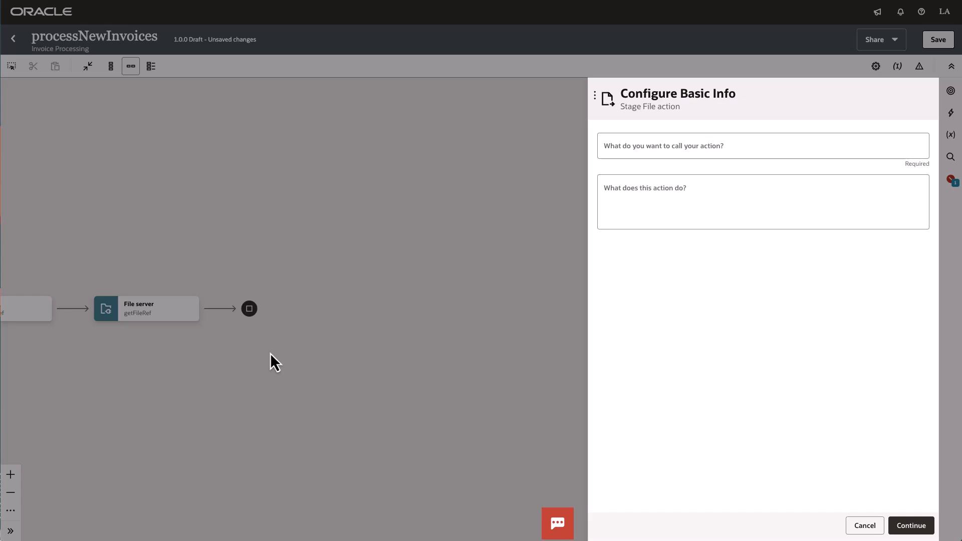
{"action": "left_click", "coordinate": [703, 147]}
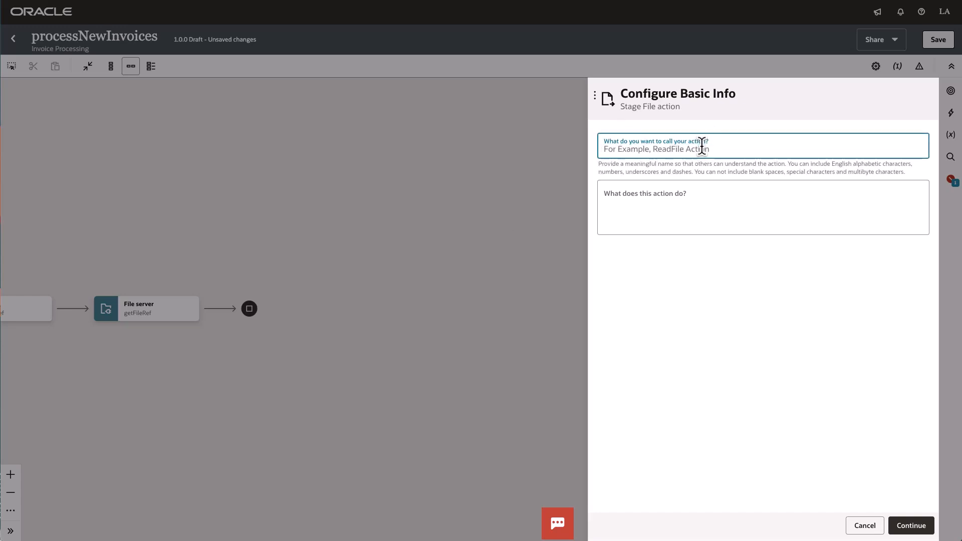
{"action": "type", "text": "readFile"}
{"action": "left_click", "coordinate": [677, 213]}
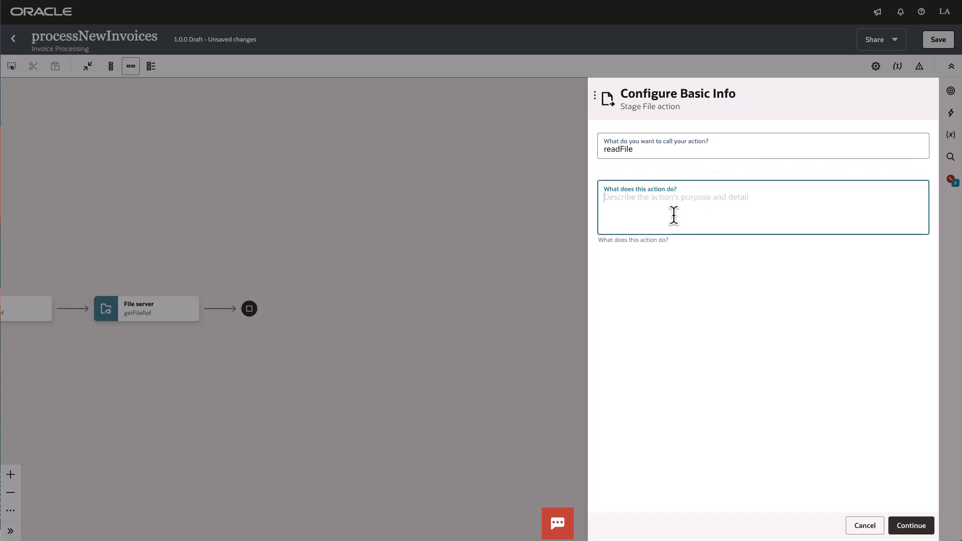
{"action": "left_click", "coordinate": [916, 526]}
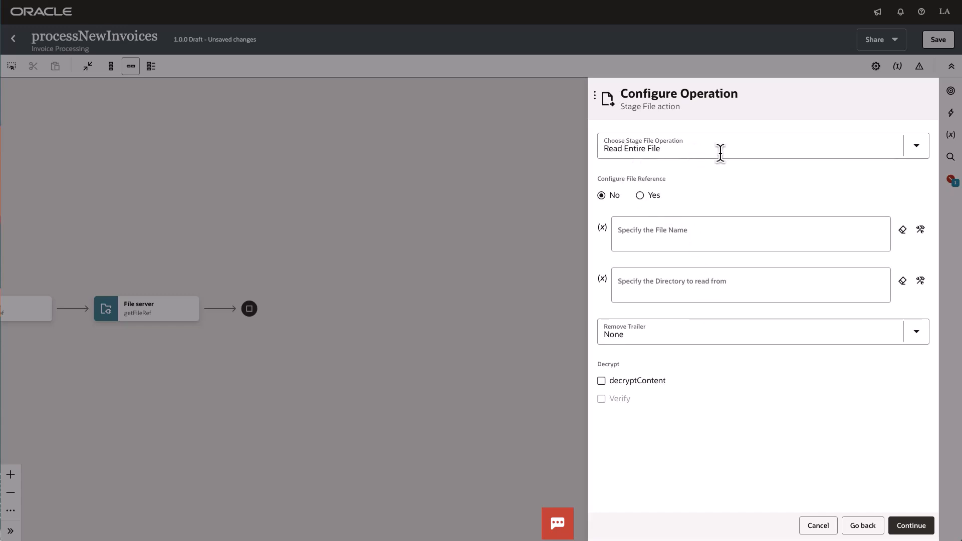
Step: Choose Read Entire File as the stage file operation and enable configuring a file reference
{"action": "left_click", "coordinate": [916, 146]}
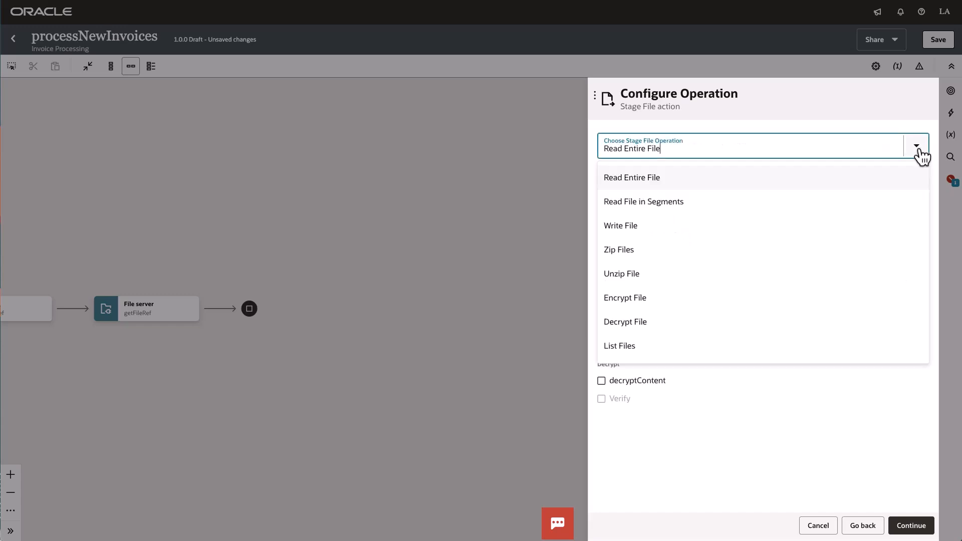
{"action": "left_click", "coordinate": [634, 181]}
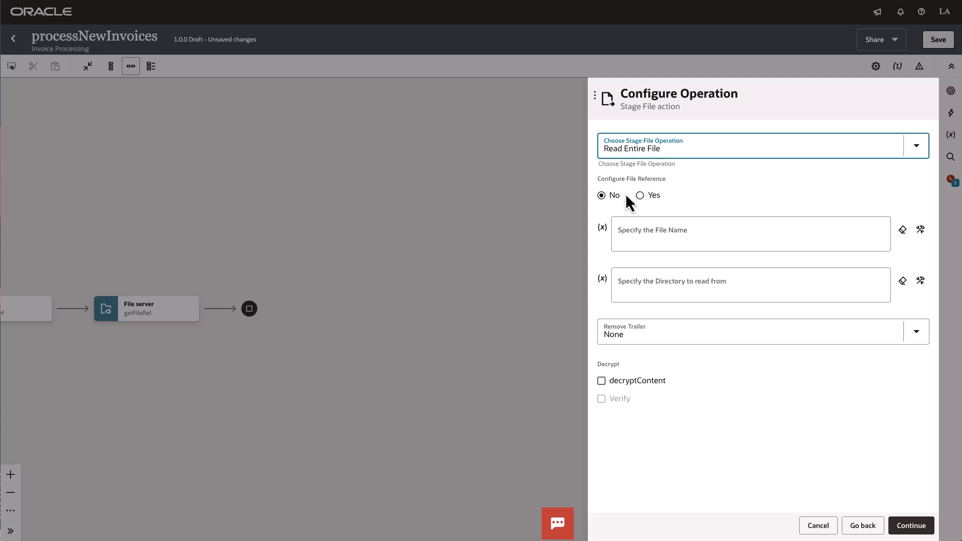
{"action": "left_click", "coordinate": [640, 196]}
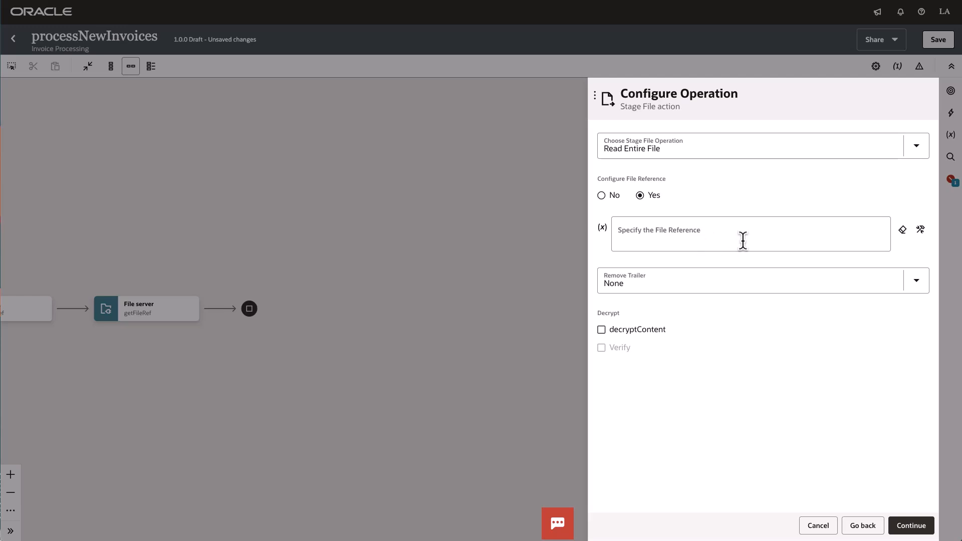
Step: Set the file reference to the fileReference element of the $getFileRef response and continue to the schema options
{"action": "left_click", "coordinate": [922, 232]}
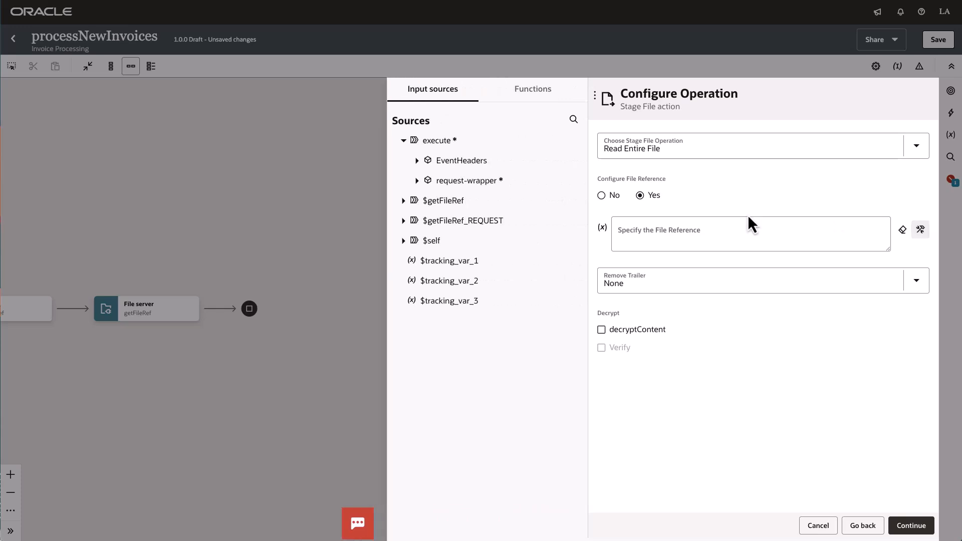
{"action": "left_click", "coordinate": [404, 201]}
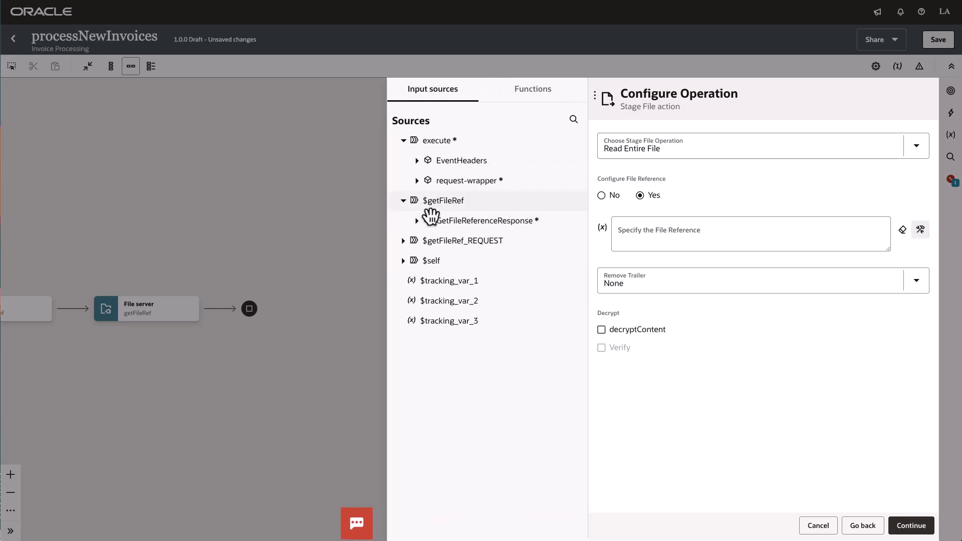
{"action": "left_click", "coordinate": [417, 222]}
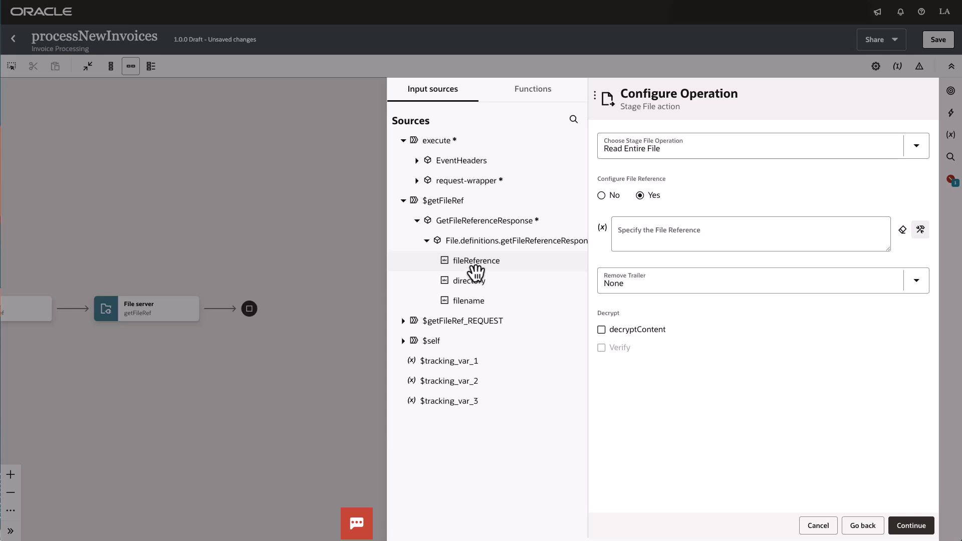
{"action": "left_click_drag", "start_coordinate": [470, 268], "coordinate": [720, 238]}
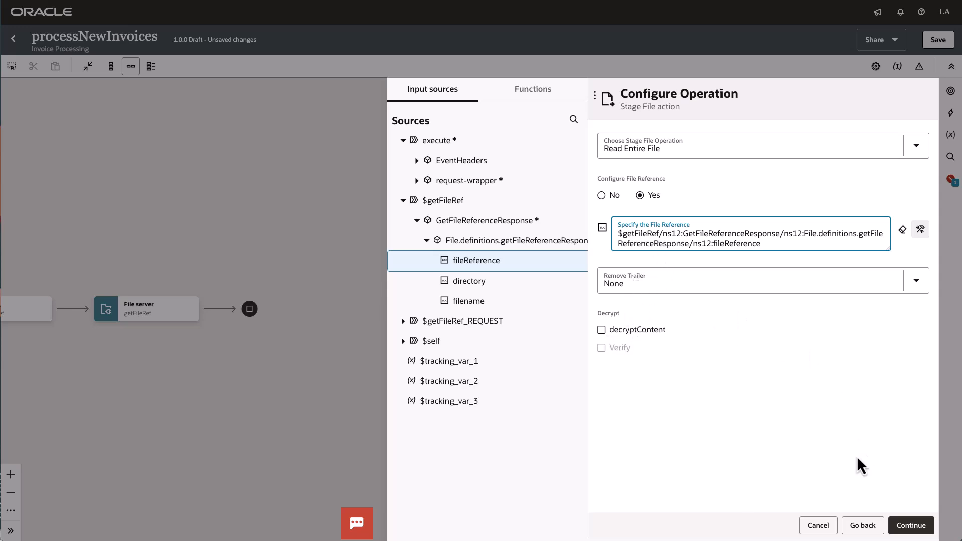
{"action": "left_click", "coordinate": [913, 527]}
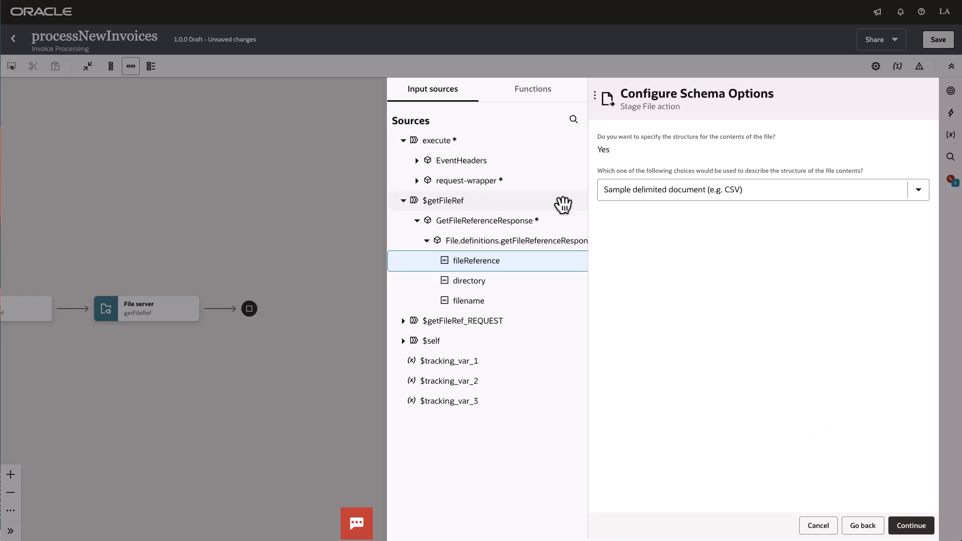
Step: Describe the file contents with the sample JSON document invoice.json, using request-wrapper as the schema element, and finish the readFile action
{"action": "left_click", "coordinate": [717, 196]}
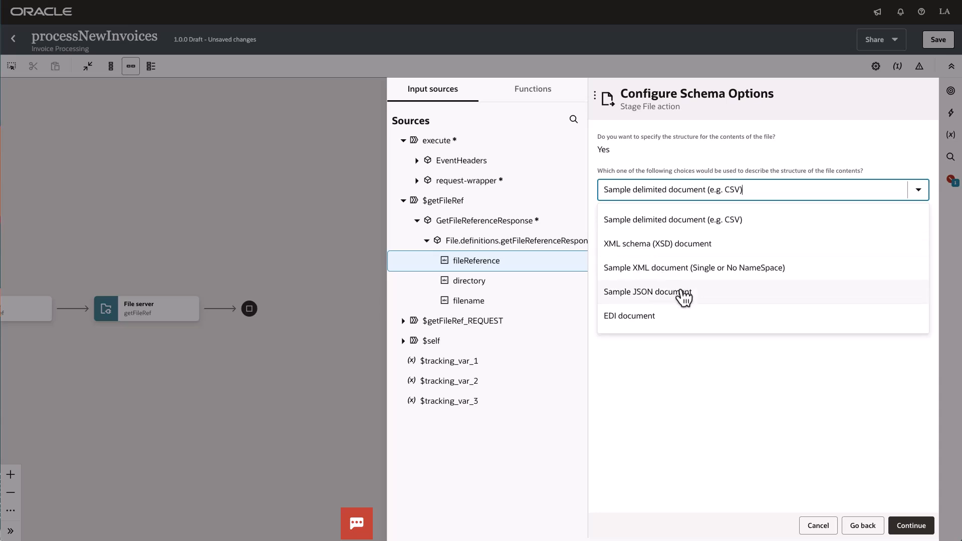
{"action": "left_click", "coordinate": [650, 296]}
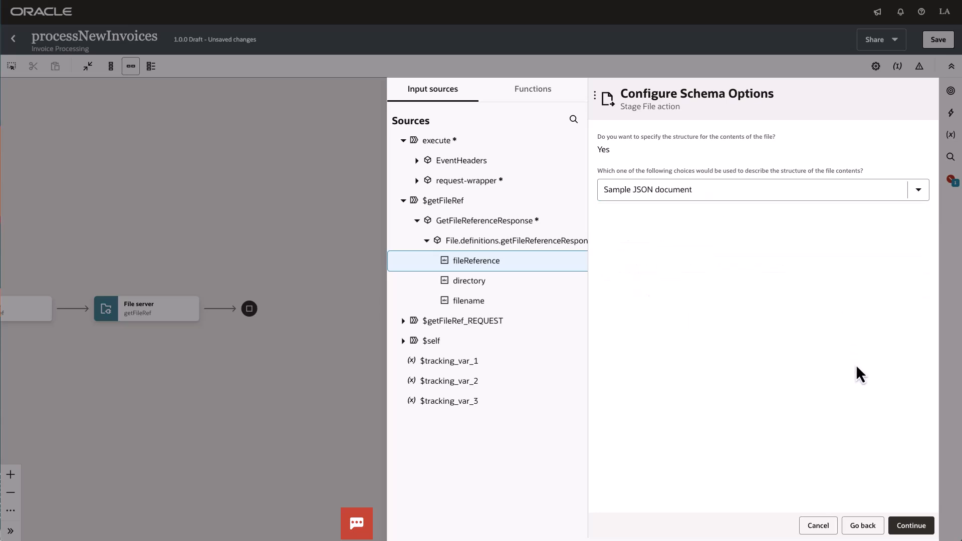
{"action": "left_click", "coordinate": [911, 526]}
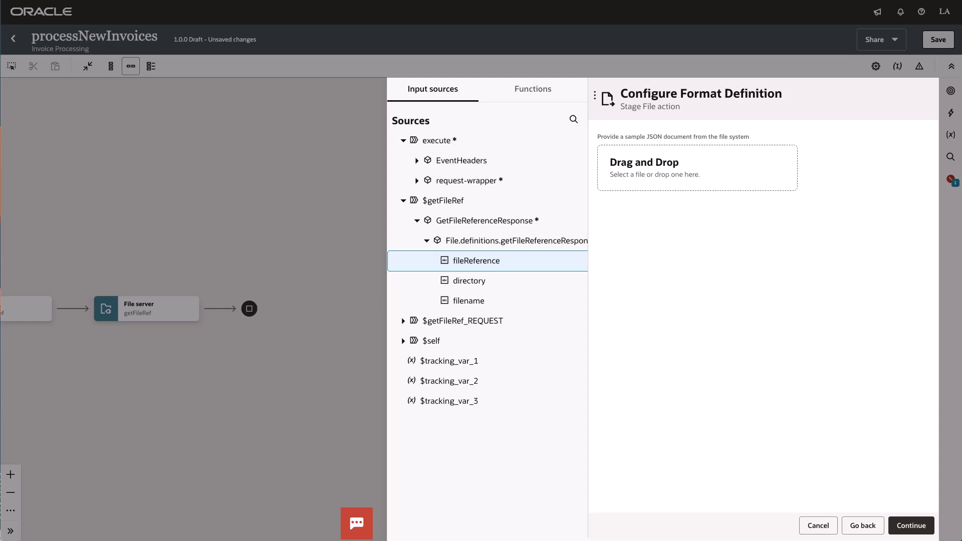
{"action": "left_click_drag", "start_coordinate": [702, 357], "coordinate": [684, 169]}
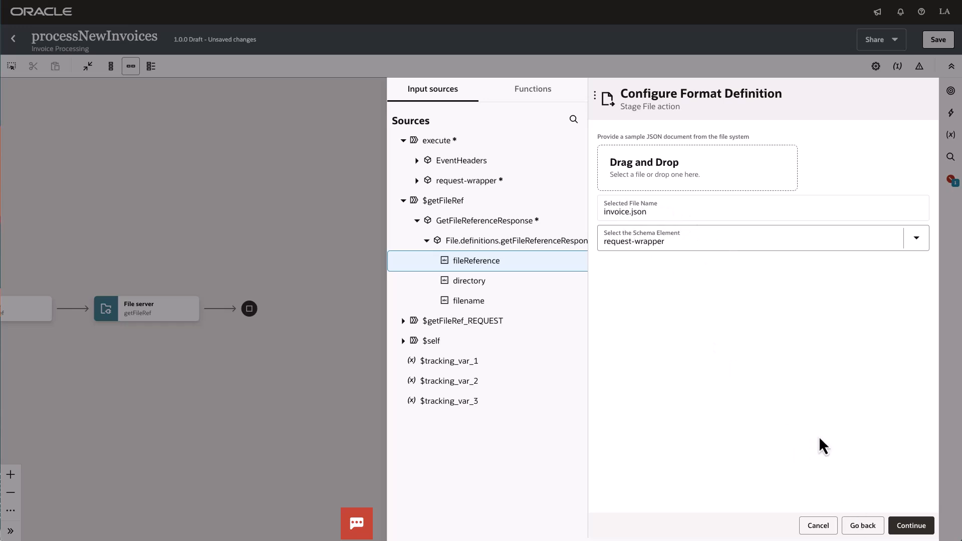
{"action": "left_click", "coordinate": [912, 526]}
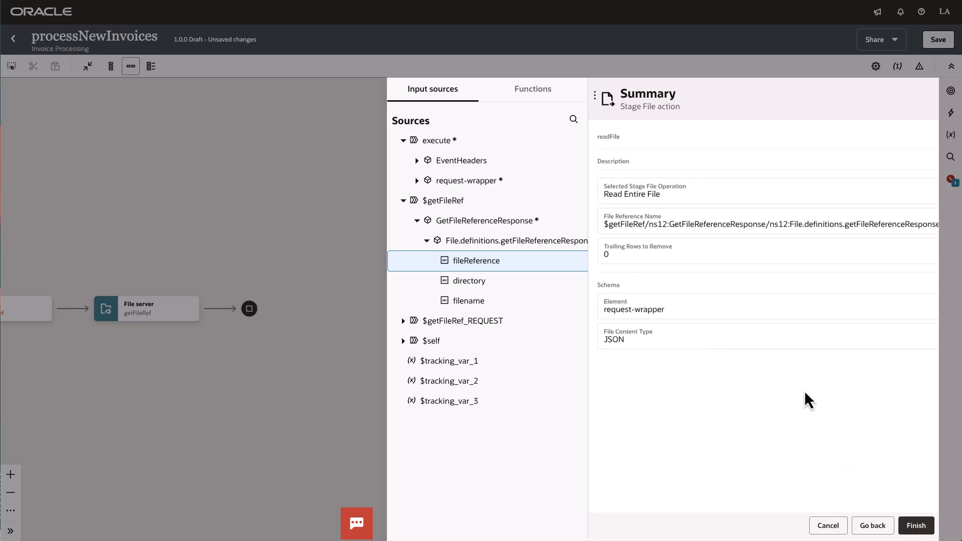
{"action": "left_click", "coordinate": [920, 532]}
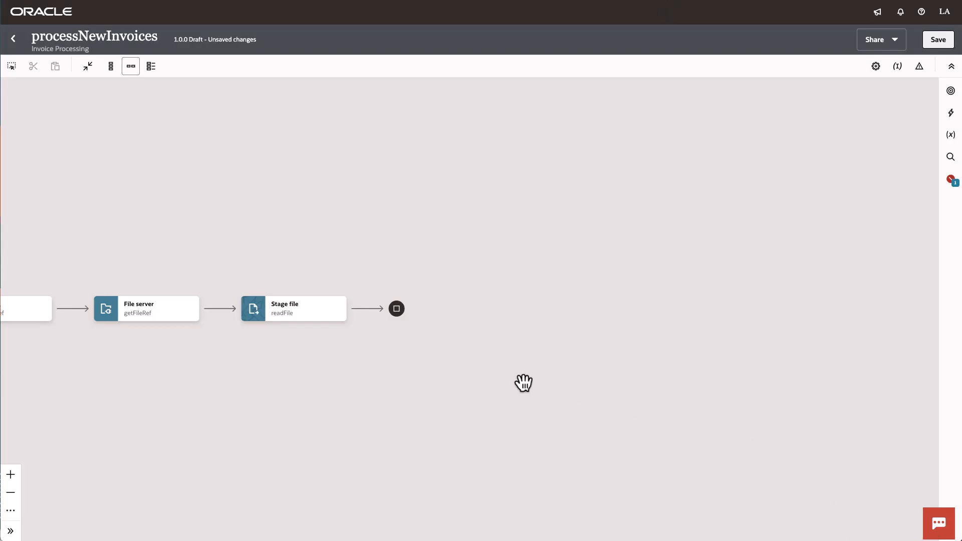
Step: Save the processNewInvoices integration with the configured readFile action
{"action": "left_click_drag", "start_coordinate": [303, 401], "coordinate": [547, 351]}
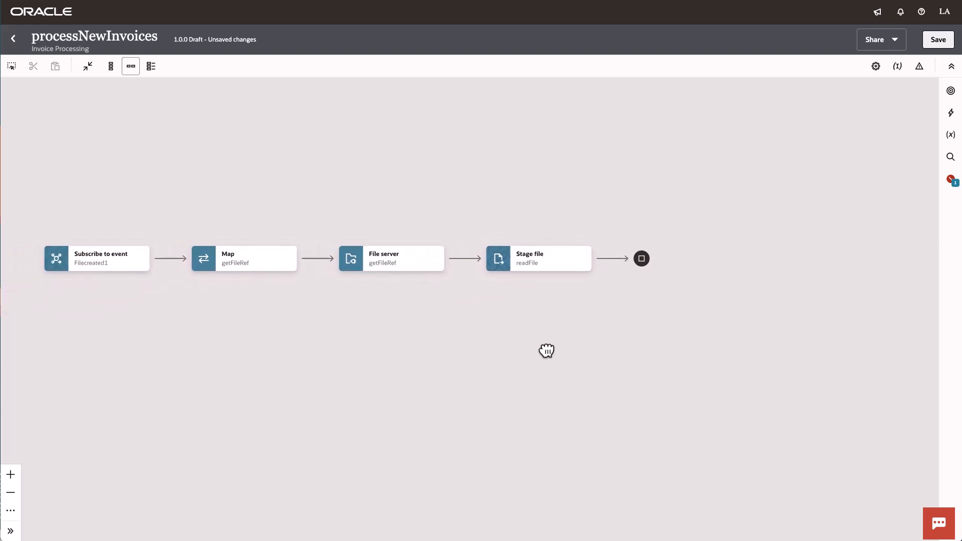
{"action": "left_click", "coordinate": [937, 43]}
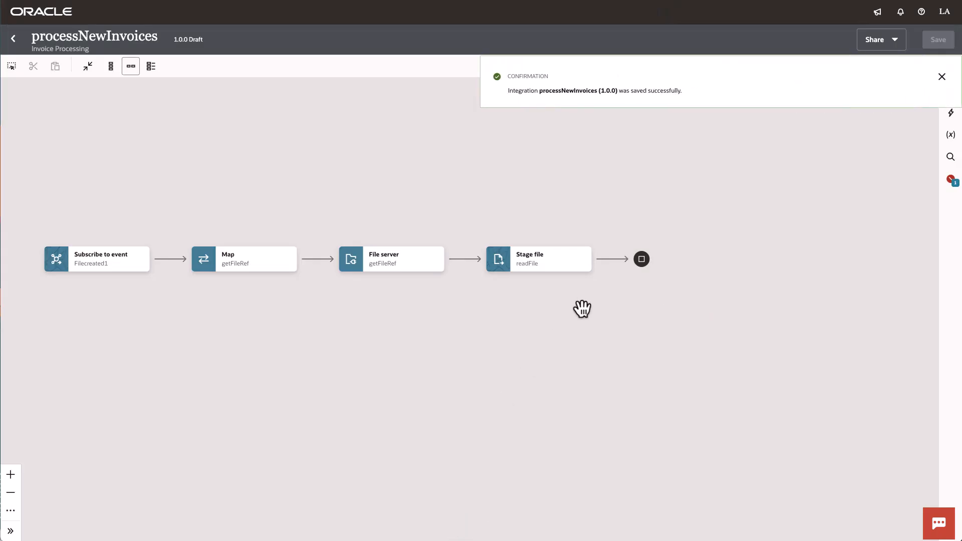
{"action": "mouse_move", "coordinate": [58, 273]}
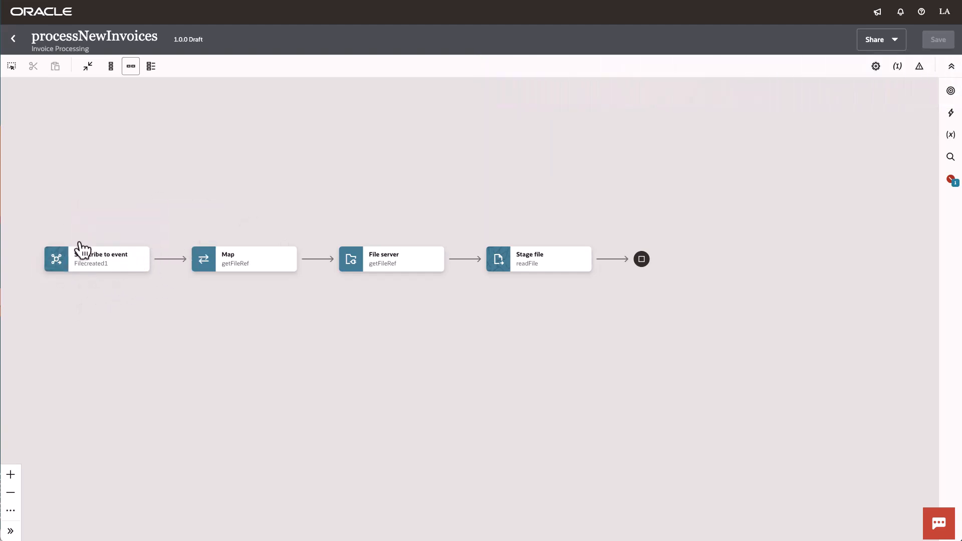
{"action": "mouse_move", "coordinate": [114, 276]}
Step: Add a For each action after the readFile stage file action
{"action": "left_click_drag", "start_coordinate": [557, 232], "coordinate": [546, 224]}
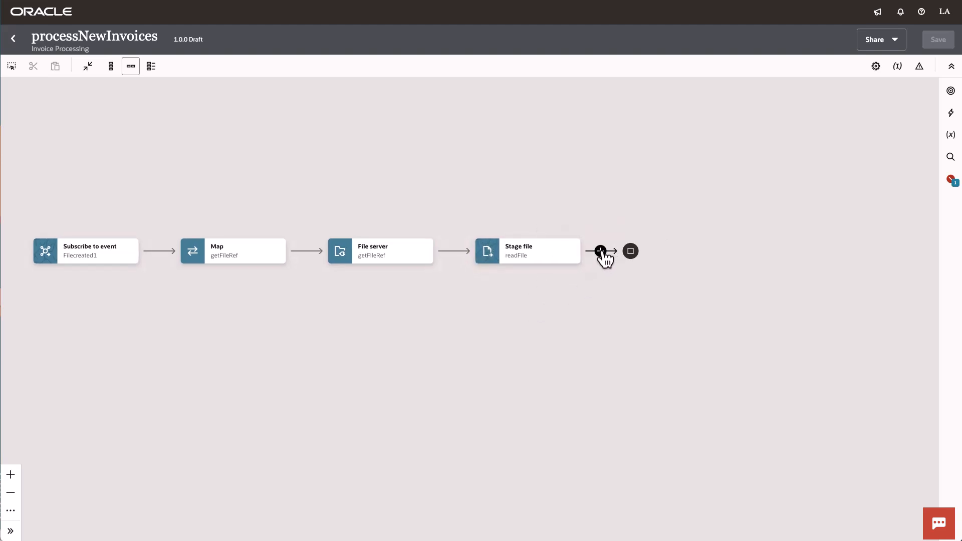
{"action": "left_click", "coordinate": [602, 253]}
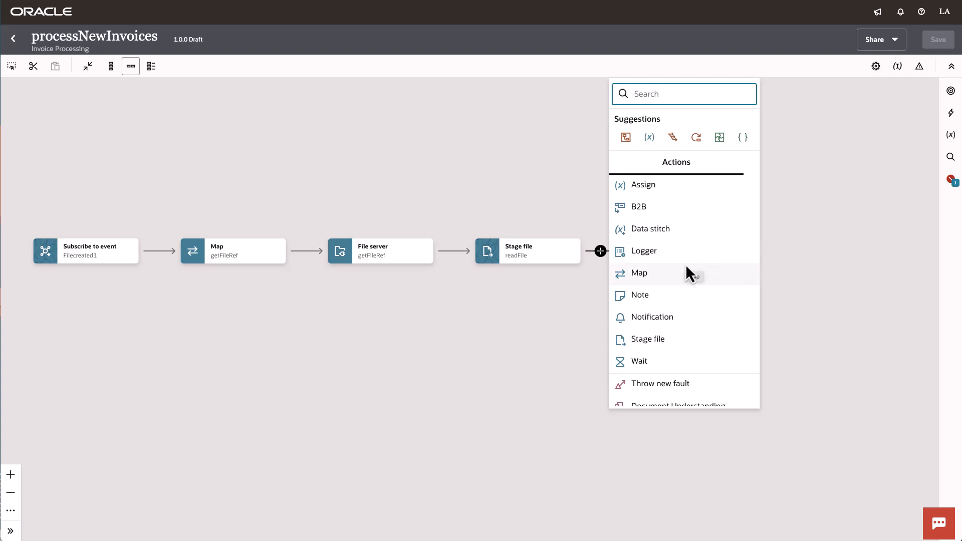
{"action": "scroll", "coordinate": [687, 266], "scroll_direction": "down", "scroll_amount": 1}
{"action": "scroll", "coordinate": [685, 264], "scroll_direction": "down", "scroll_amount": 1}
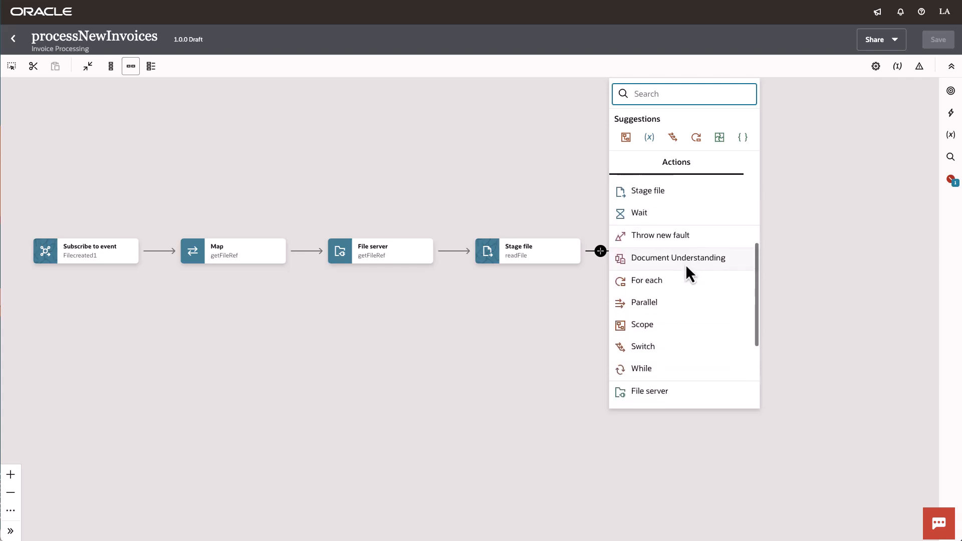
{"action": "left_click", "coordinate": [651, 279]}
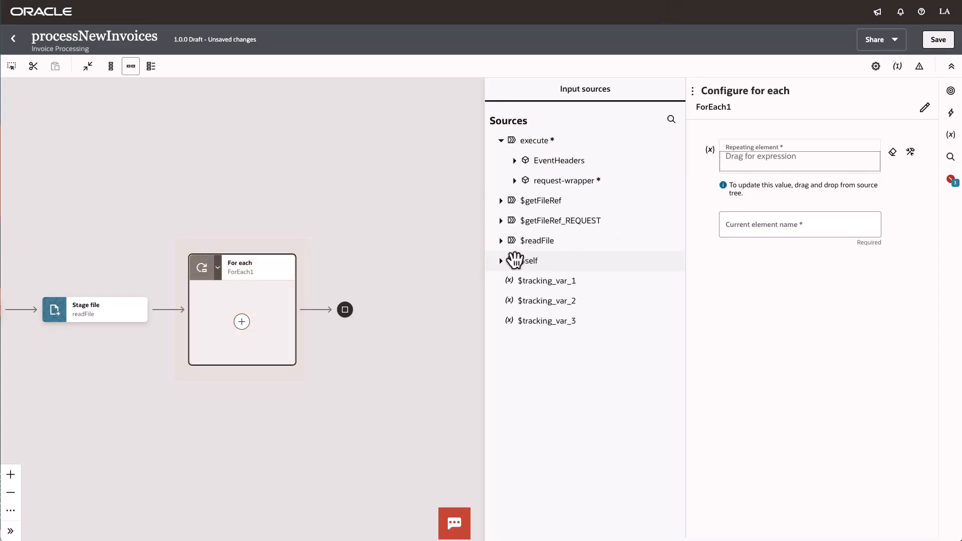
Step: Set the loop's repeating element to ItemList from the $readFile response's request-wrapper and save the integration
{"action": "left_click", "coordinate": [501, 241]}
{"action": "left_click", "coordinate": [515, 261]}
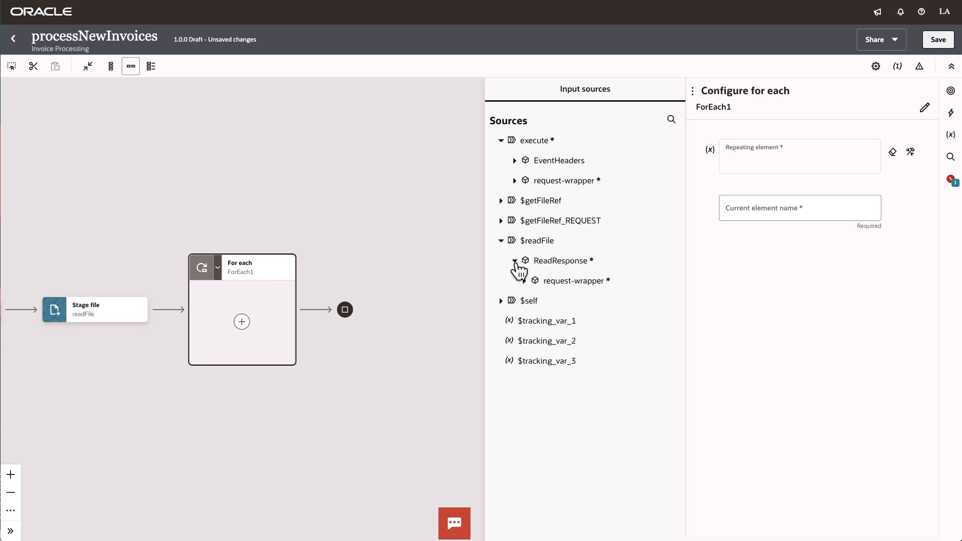
{"action": "left_click", "coordinate": [524, 280]}
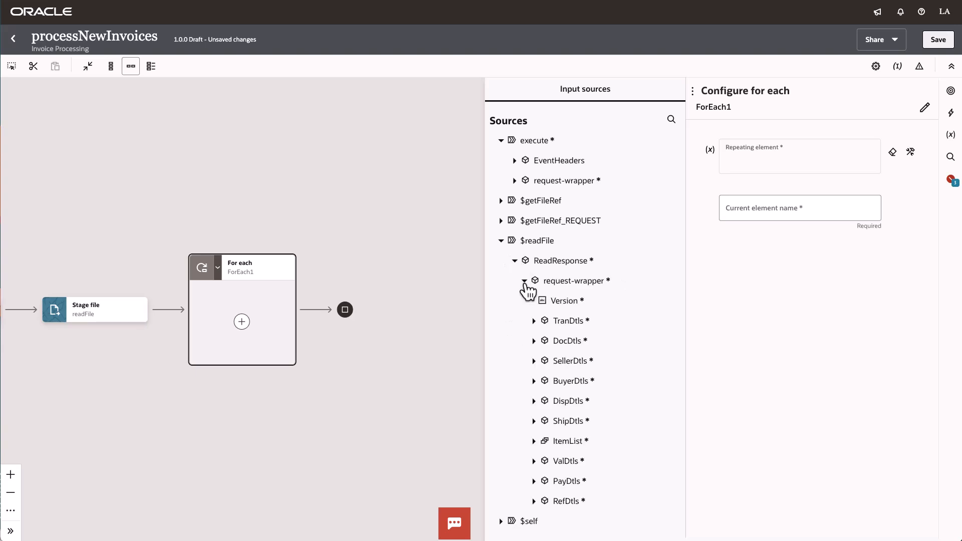
{"action": "scroll", "coordinate": [555, 325], "scroll_direction": "down", "scroll_amount": 1}
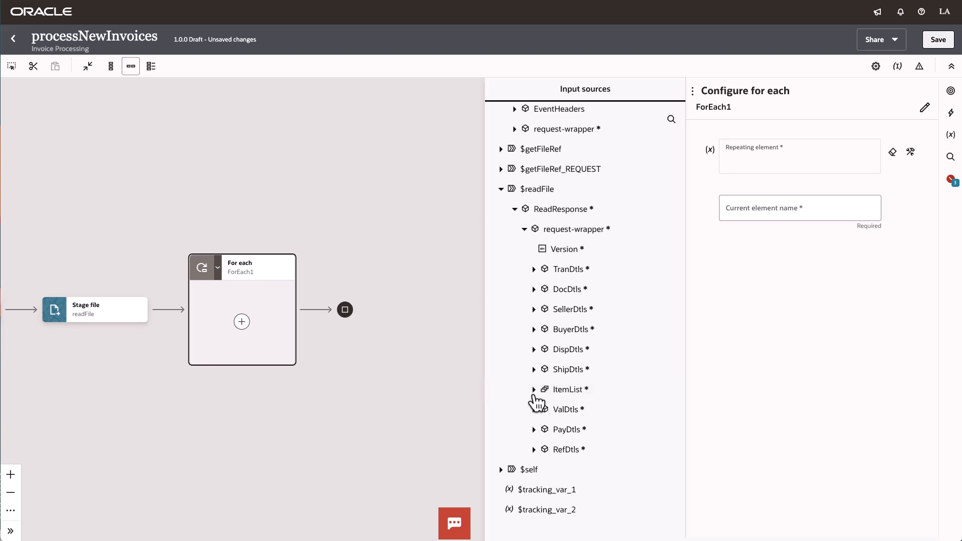
{"action": "left_click_drag", "start_coordinate": [562, 394], "coordinate": [646, 357]}
{"action": "left_click_drag", "start_coordinate": [790, 190], "coordinate": [773, 161]}
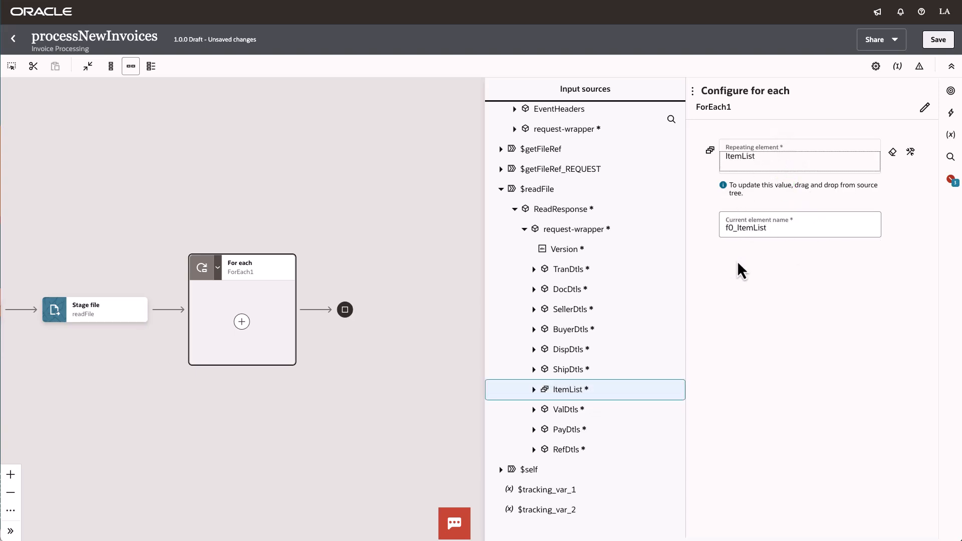
{"action": "left_click", "coordinate": [939, 40]}
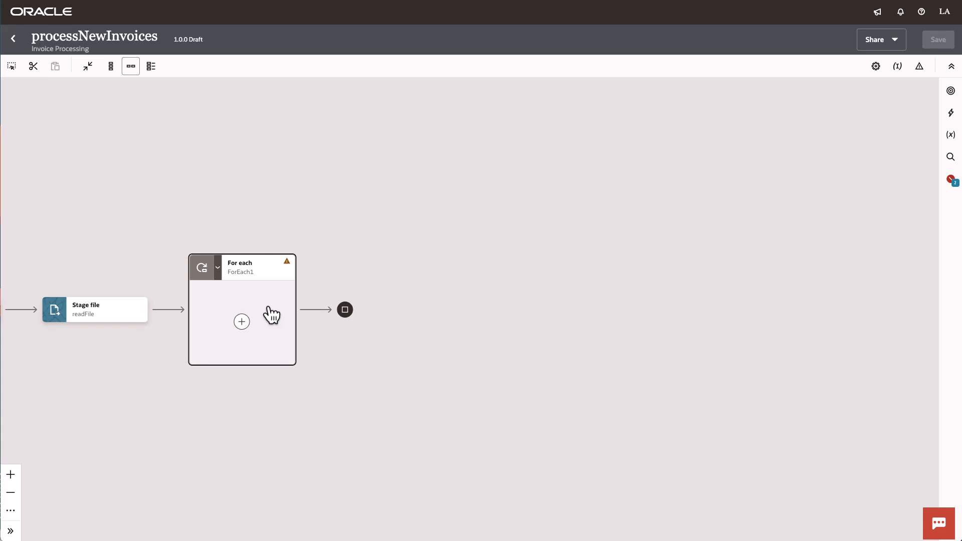
Step: Delete the ForEach1 action from the integration
{"action": "left_click", "coordinate": [287, 273]}
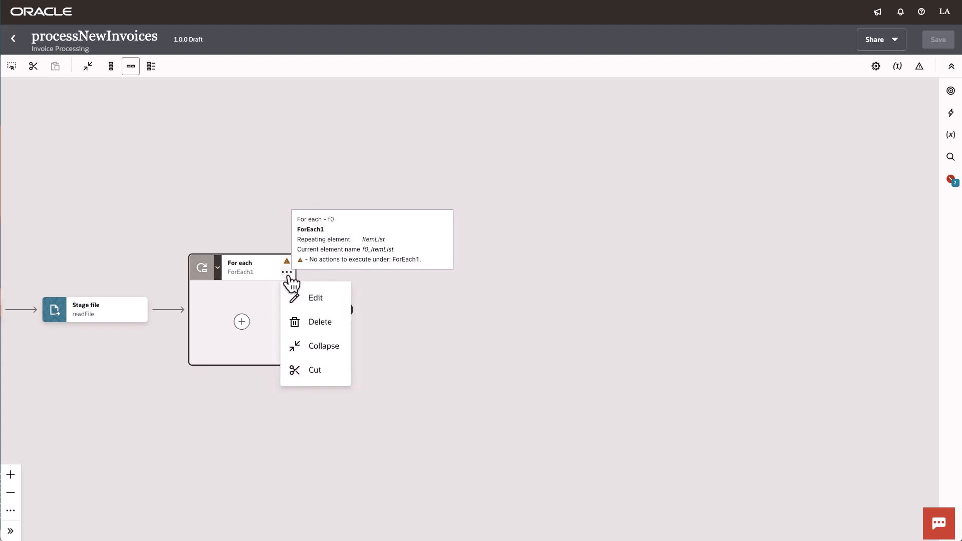
{"action": "left_click", "coordinate": [319, 323]}
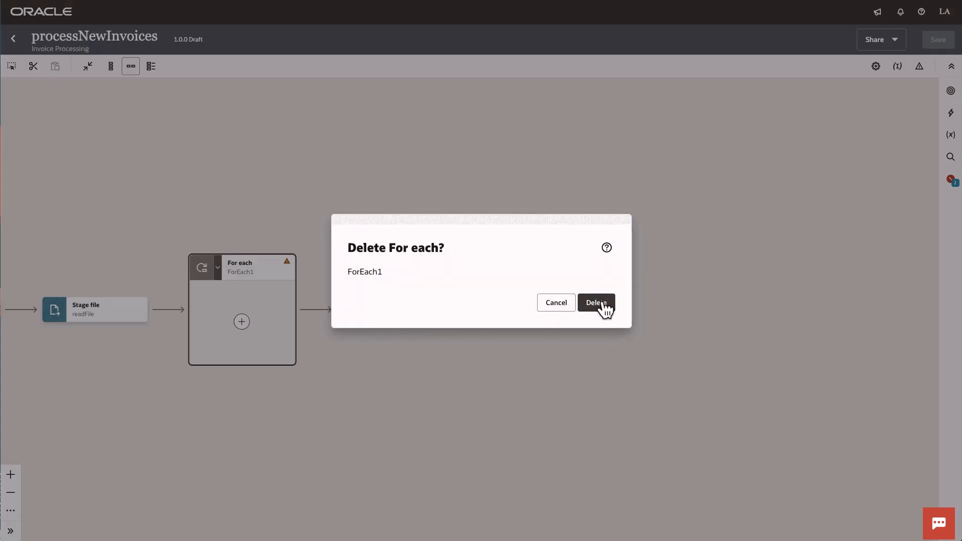
{"action": "left_click", "coordinate": [603, 304]}
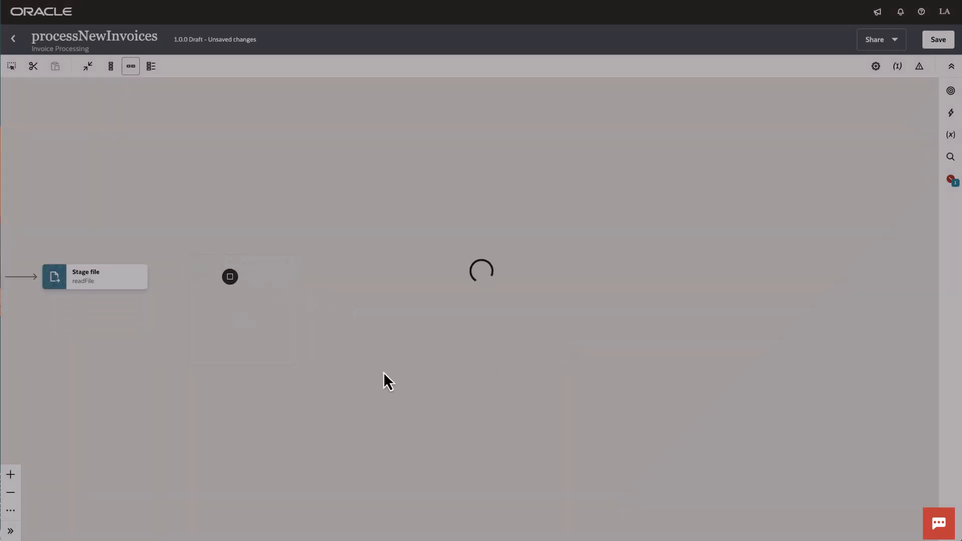
Step: Return to the Invoice Processing project and activate the processNewInvoices integration with the Debug tracing level
{"action": "left_click_drag", "start_coordinate": [161, 350], "coordinate": [680, 339]}
{"action": "left_click_drag", "start_coordinate": [154, 351], "coordinate": [671, 329]}
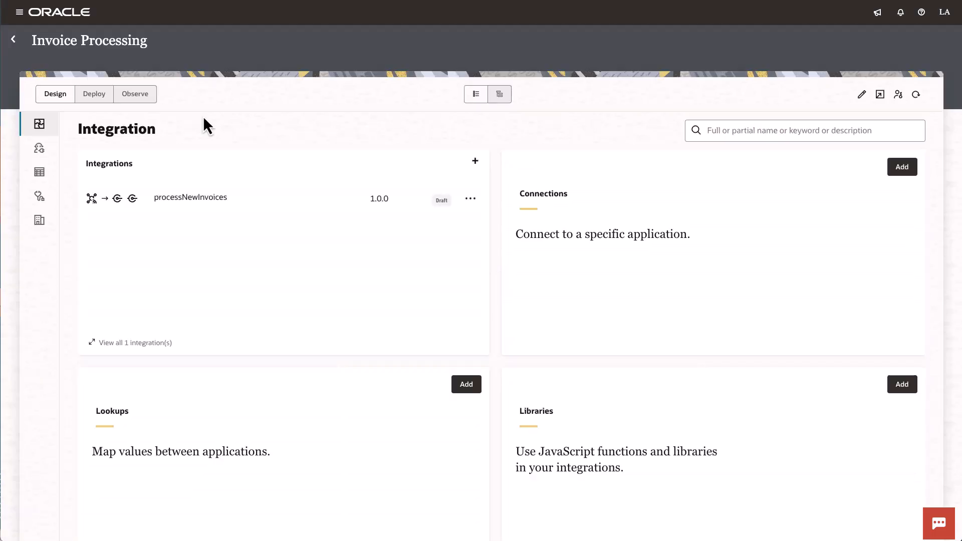
{"action": "left_click", "coordinate": [475, 201]}
{"action": "left_click", "coordinate": [485, 351]}
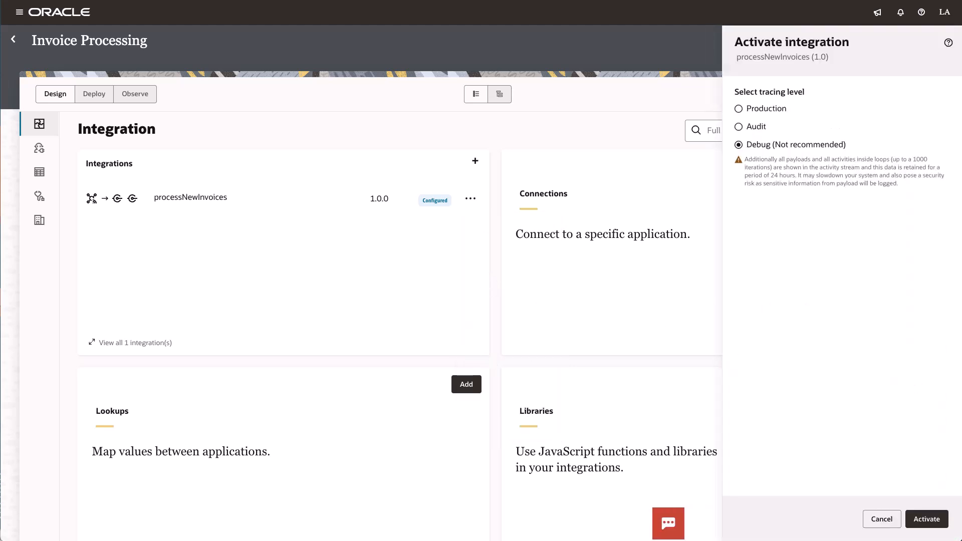
{"action": "left_click", "coordinate": [927, 519]}
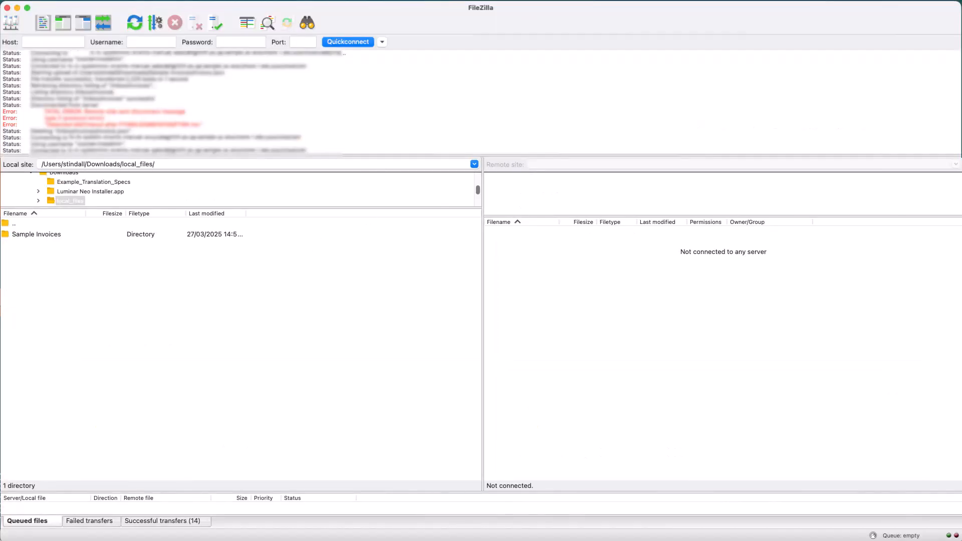
Step: Switch to FileZilla, connect to the OIC FS Events Server site and upload invoice.json from Sample Invoices to /inbox/invoices
{"action": "key", "text": "super+s"}
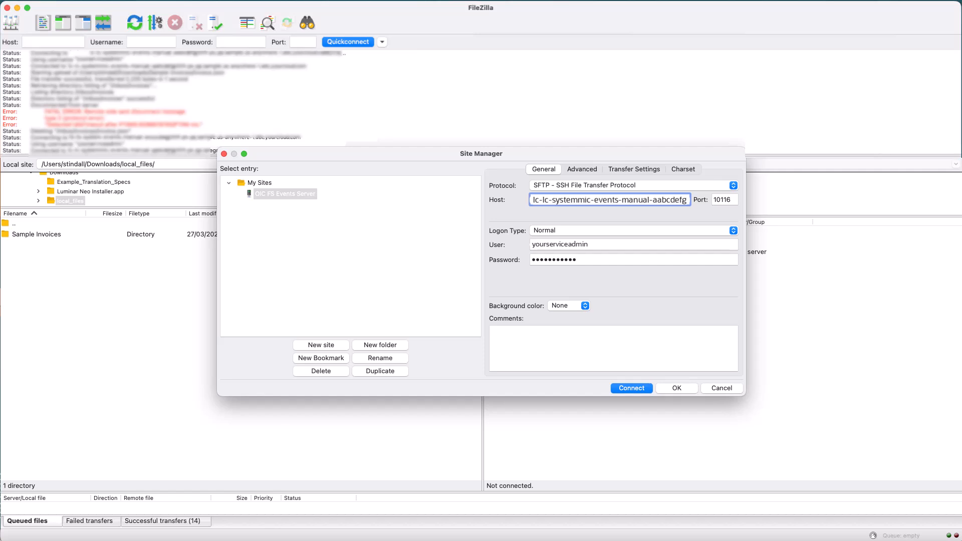
{"action": "double_click", "coordinate": [284, 197]}
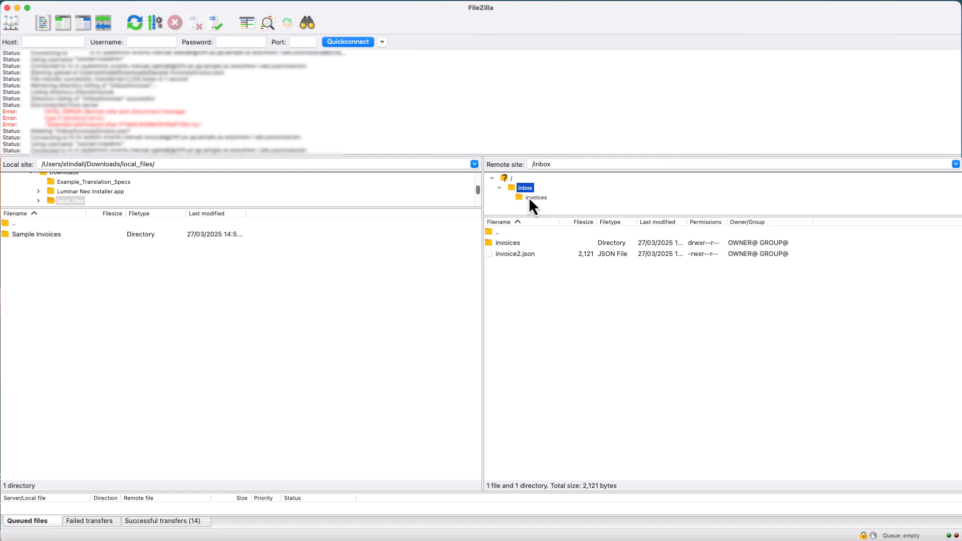
{"action": "double_click", "coordinate": [40, 235]}
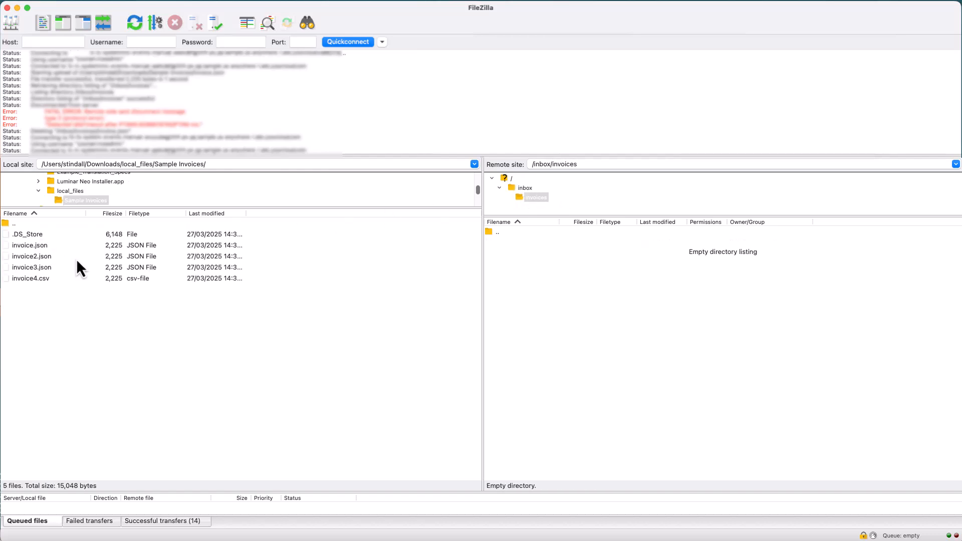
{"action": "left_click", "coordinate": [53, 251]}
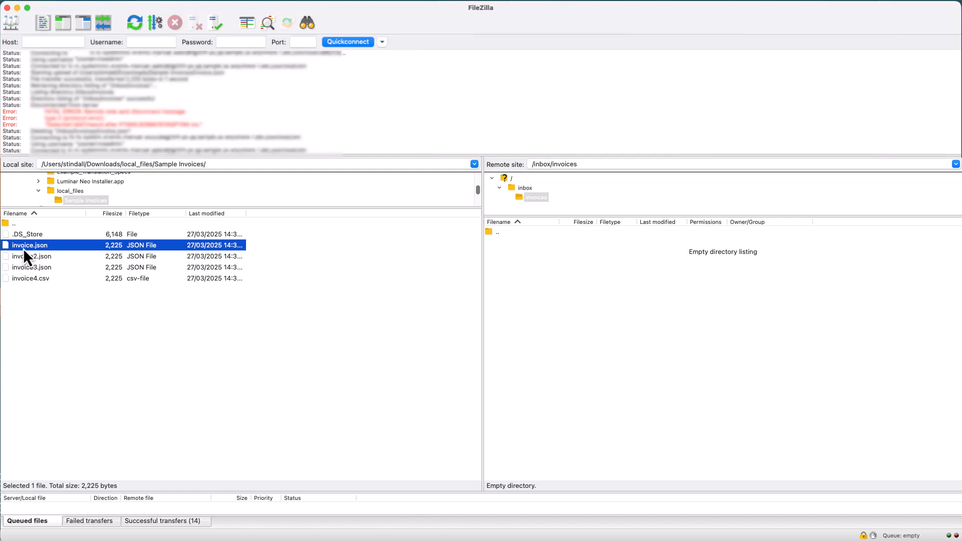
{"action": "left_click_drag", "start_coordinate": [641, 321], "coordinate": [642, 322]}
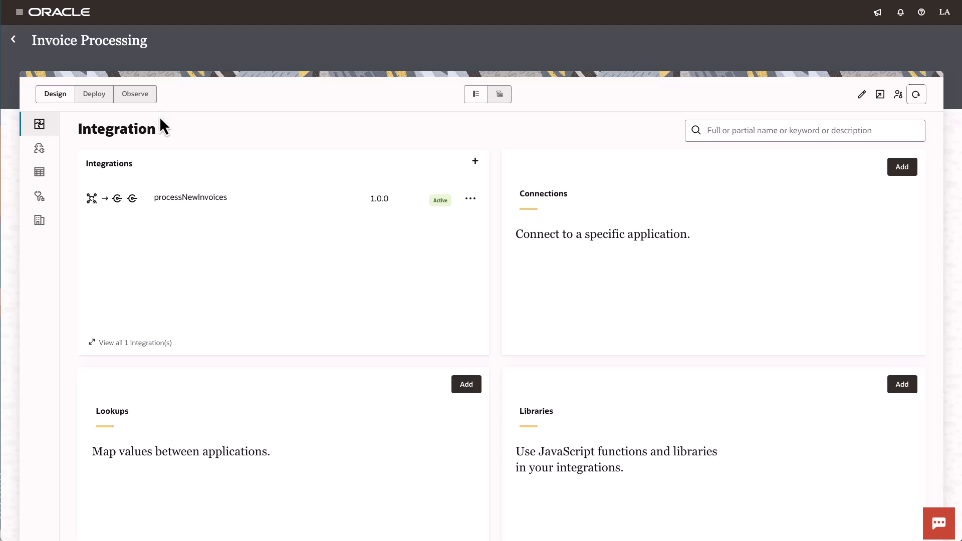
Step: Switch back to Oracle Integration and open the monitored processNewInvoices instance for invoice.json
{"action": "left_click", "coordinate": [144, 100]}
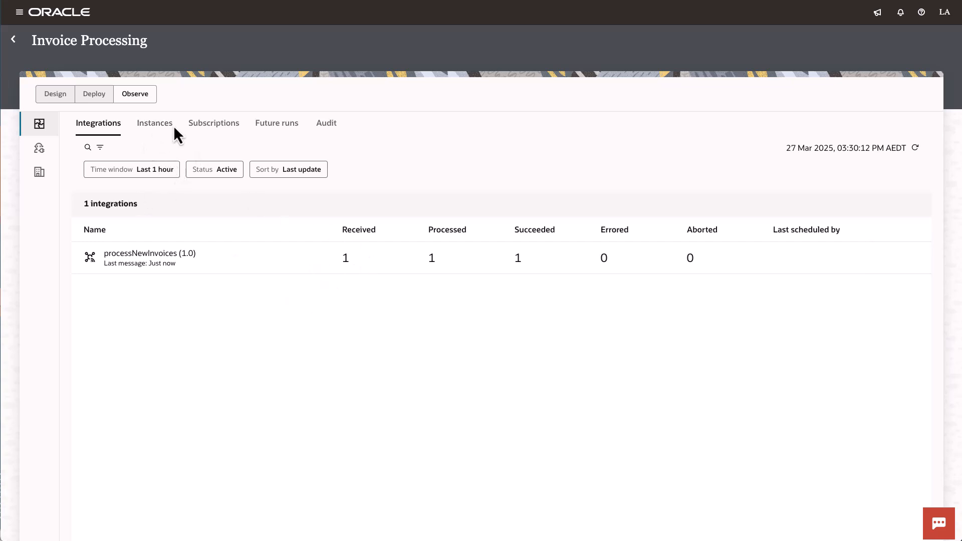
{"action": "left_click", "coordinate": [156, 124]}
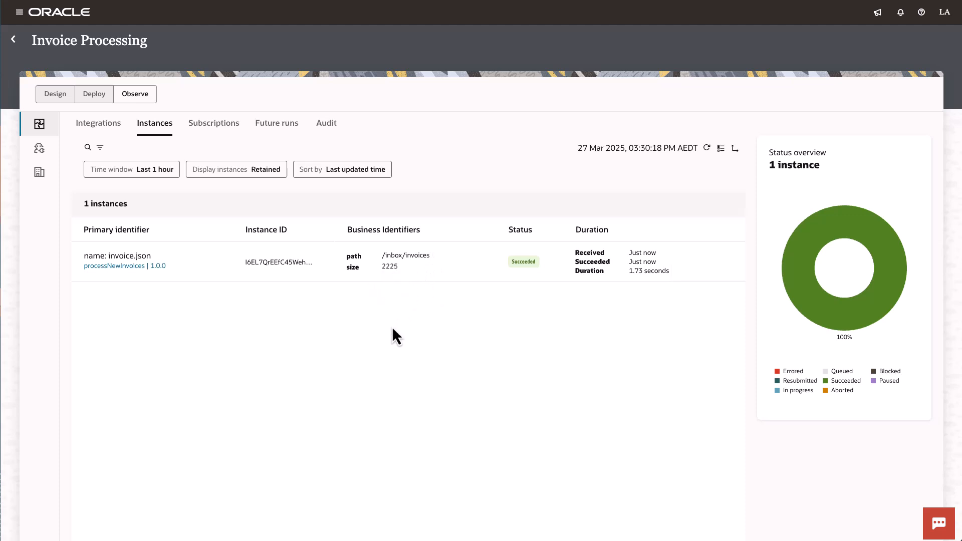
{"action": "left_click", "coordinate": [111, 262]}
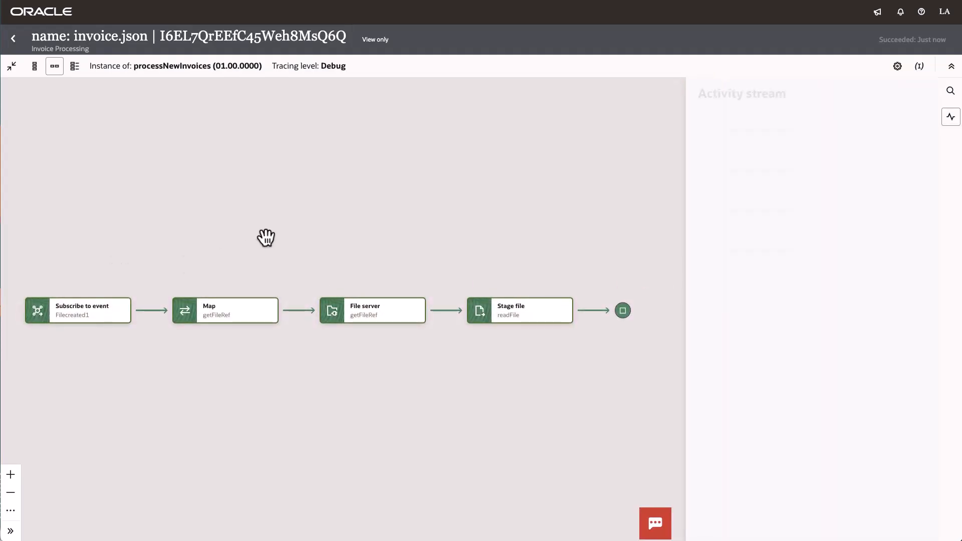
Step: Examine the instance's flow and the message processed by Stage File readFile, and return to the instances list
{"action": "left_click_drag", "start_coordinate": [444, 251], "coordinate": [445, 200]}
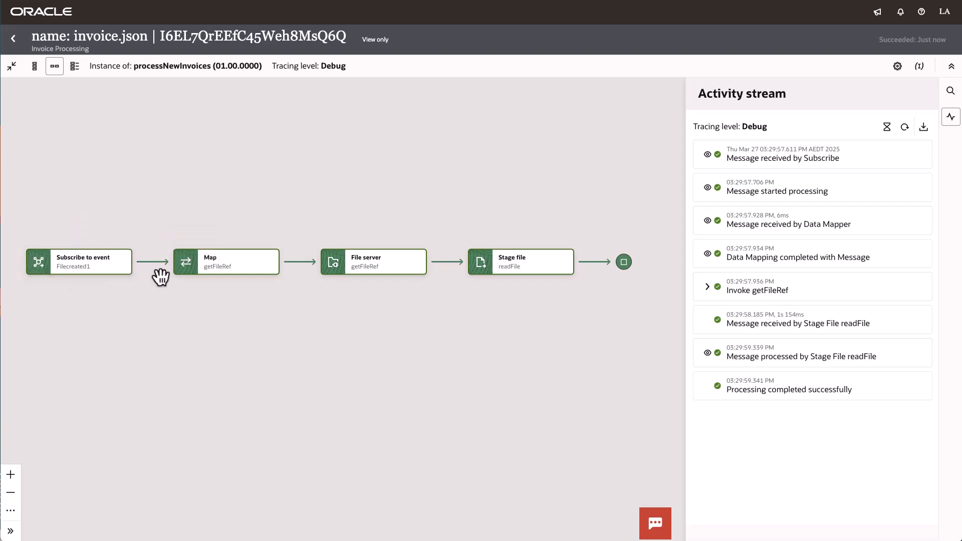
{"action": "mouse_move", "coordinate": [230, 281]}
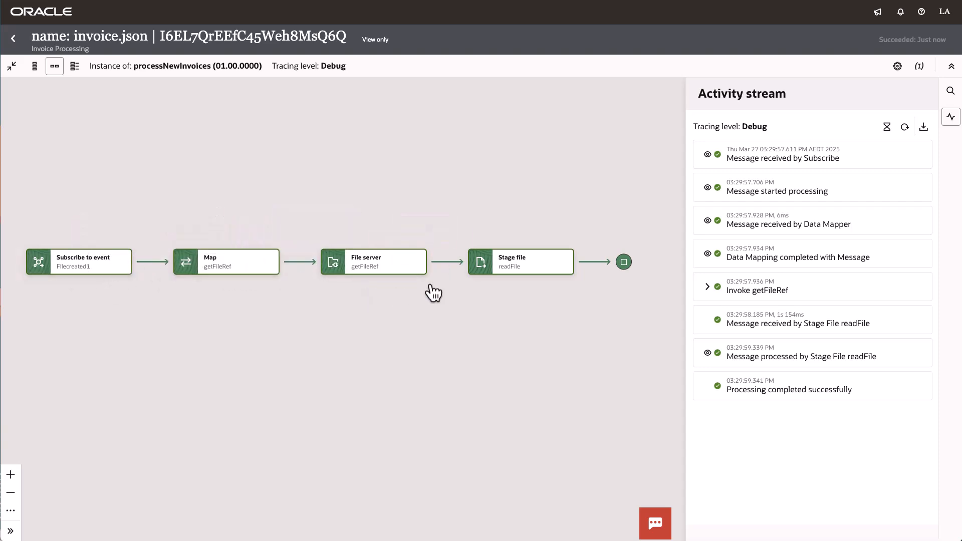
{"action": "mouse_move", "coordinate": [528, 286]}
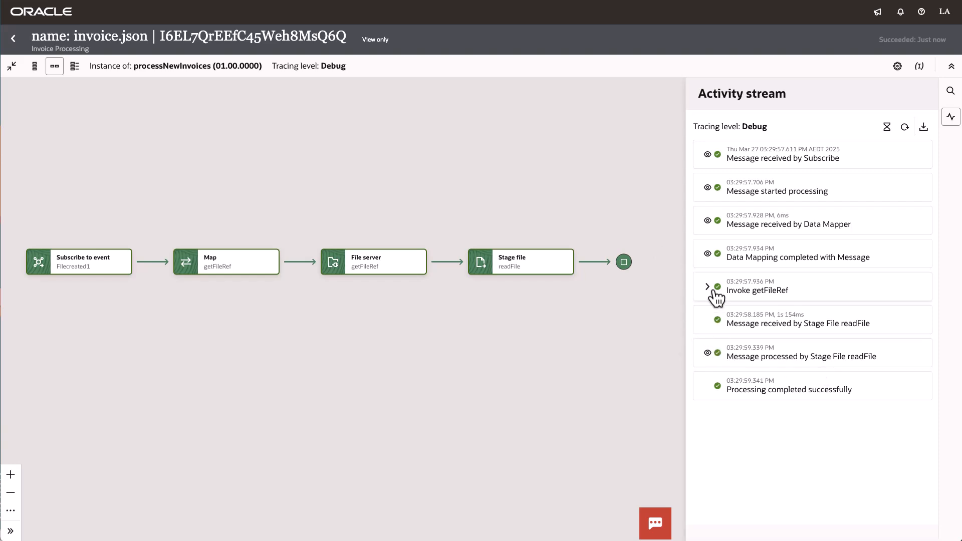
{"action": "left_click", "coordinate": [709, 358]}
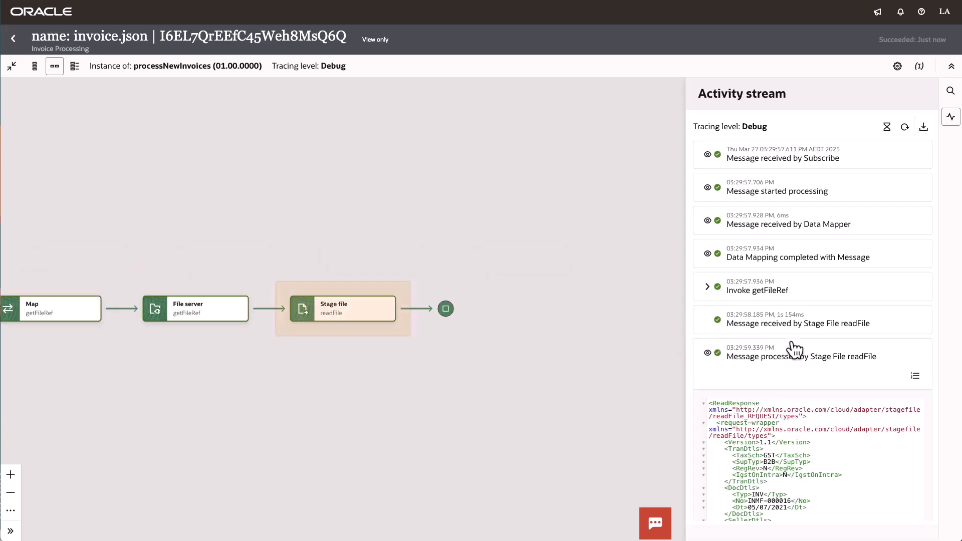
{"action": "scroll", "coordinate": [793, 351], "scroll_direction": "up", "scroll_amount": 1}
{"action": "left_click", "coordinate": [795, 349]}
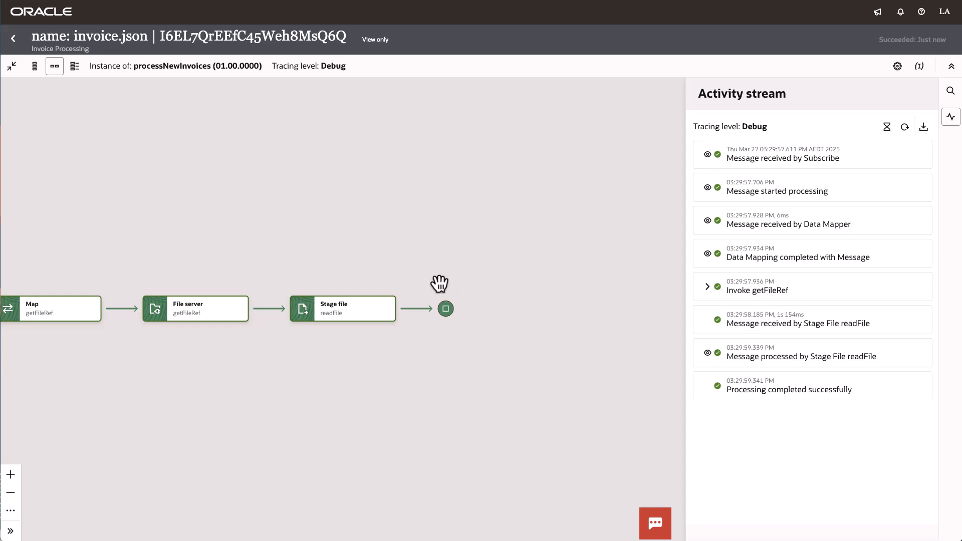
{"action": "left_click", "coordinate": [13, 38]}
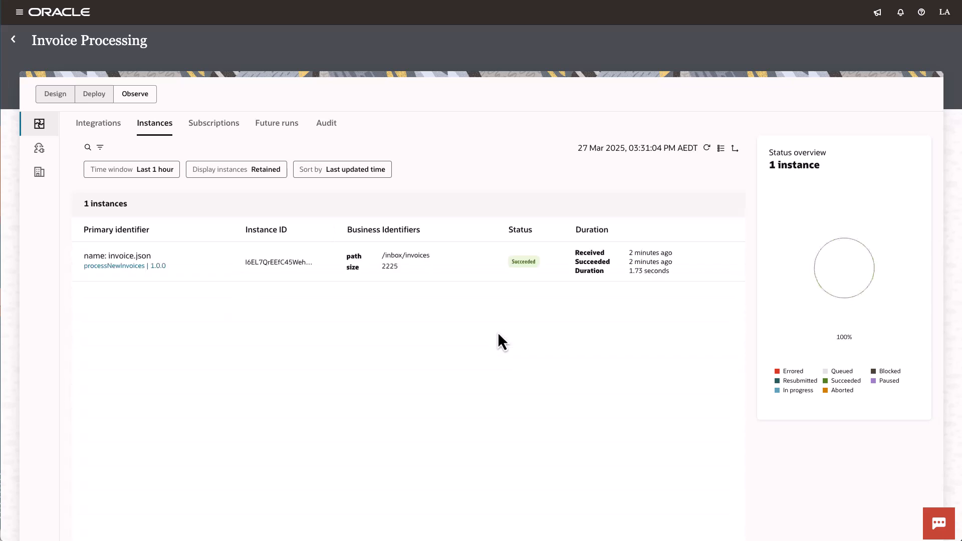